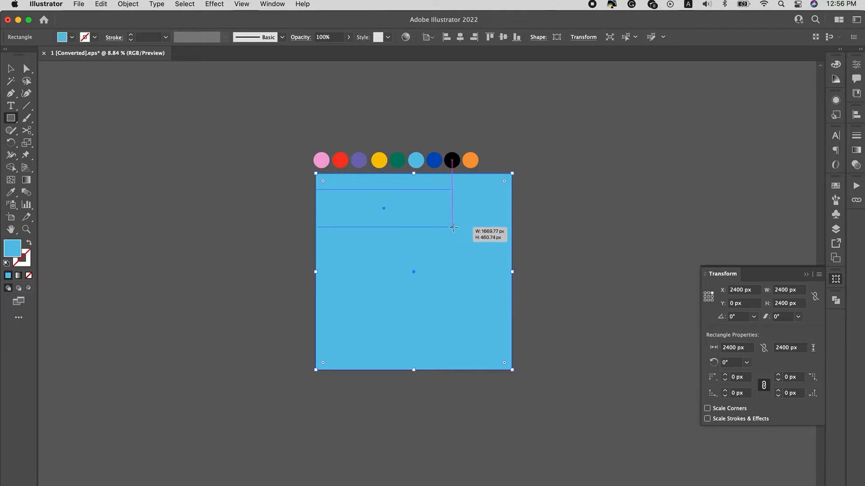
- Fill the new rectangle with the pink swatch colour and align it to the artboard's top edge
key(i)
click(321, 159)
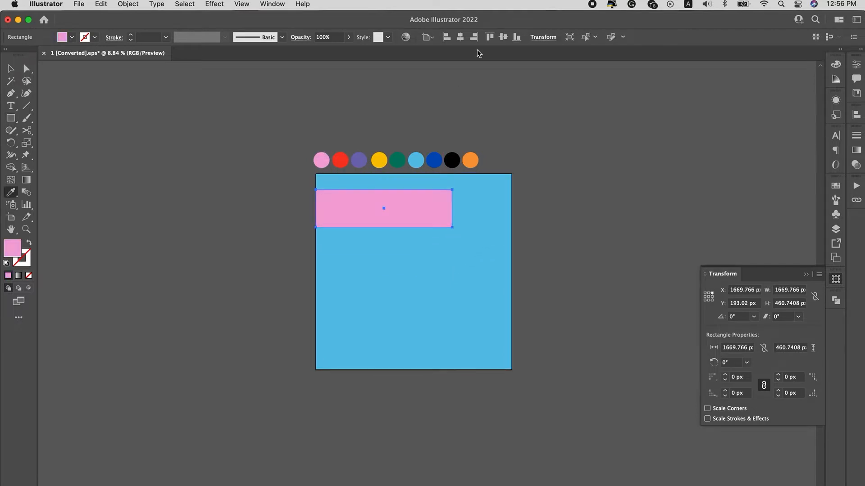
click(486, 38)
key(v)
click(558, 193)
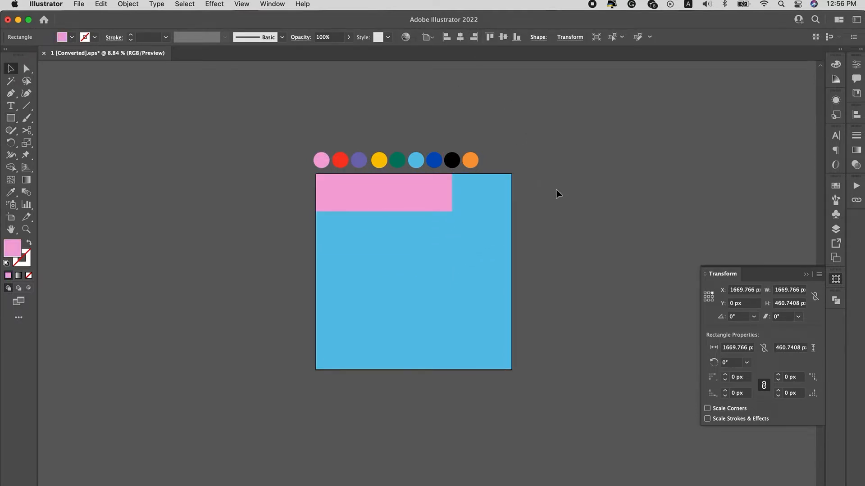
- Extend the pink rectangle downward to about 586 px high
scroll(477, 236, up, 2)
click(423, 198)
drag(364, 210, 364, 219)
- Duplicate the pink rectangle, rotate the copy to vertical and fit it along the artboard's right edge
drag(382, 184, 440, 242)
drag(509, 215, 488, 406)
drag(414, 251, 481, 250)
click(440, 206)
click(465, 220)
drag(462, 243, 458, 246)
- Widen the horizontal pink rectangle to about 1767 px so it meets the vertical one
click(437, 193)
drag(447, 192, 456, 192)
click(567, 199)
- Shorten the vertical pink block slightly and widen it toward the left
click(493, 284)
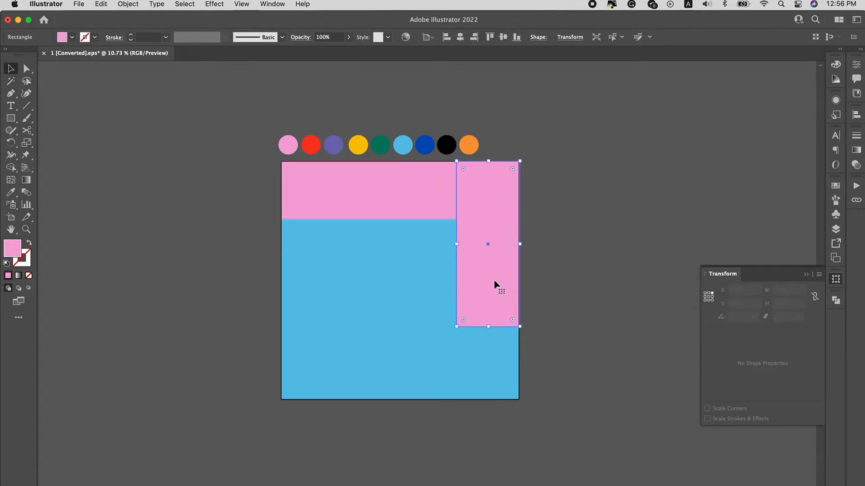
mouse_move(488, 326)
mouse_down()
mouse_move(488, 352)
mouse_move(492, 318)
mouse_up()
drag(457, 242, 451, 242)
click(581, 212)
- Recolour the horizontal rectangle green and narrow it to about 1705 px, flush with the vertical pink block
click(432, 204)
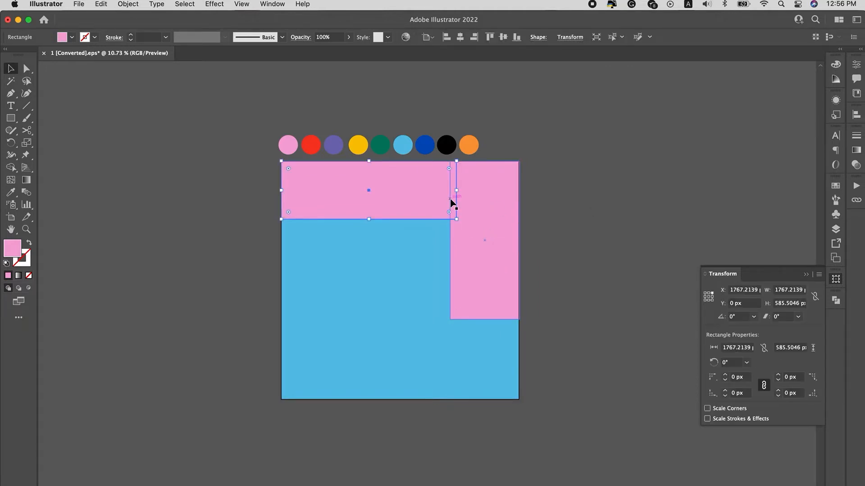
key(i)
click(403, 145)
click(385, 143)
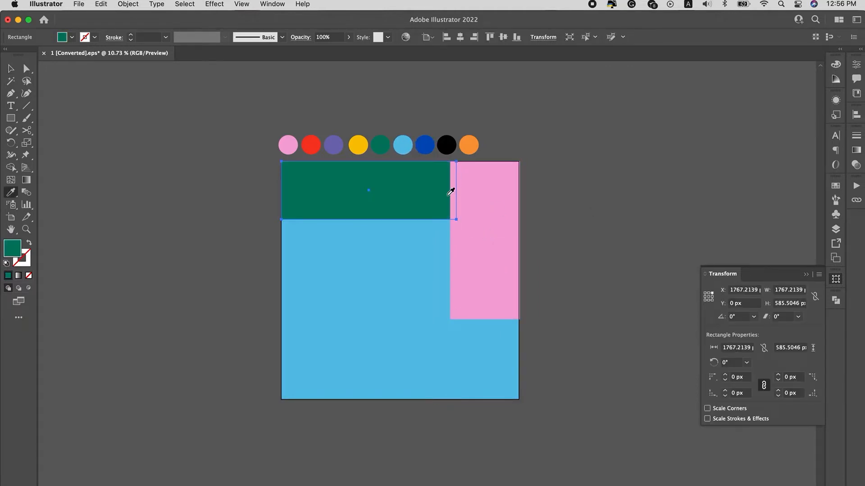
key(v)
drag(456, 190, 450, 191)
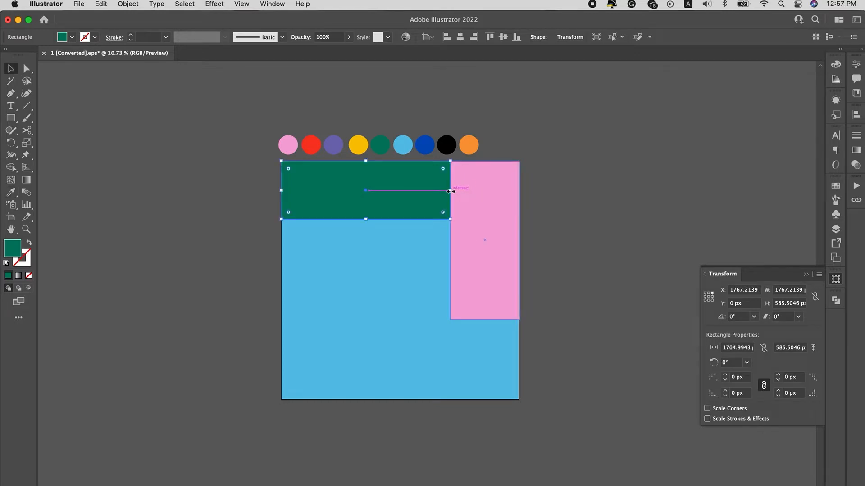
- Duplicate the green block directly beneath itself and resize the copy to about 779 by 1175 px
drag(394, 187, 392, 243)
key(i)
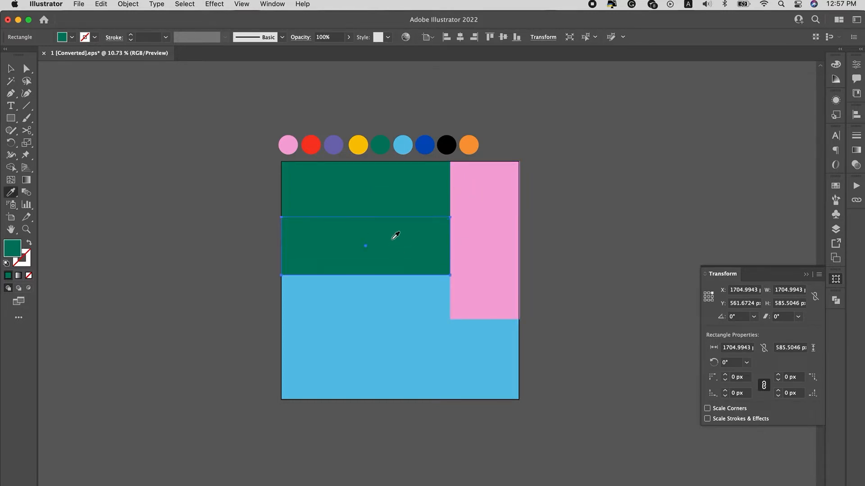
click(342, 146)
key(v)
drag(450, 275, 359, 334)
- Fill the resized copy with the dark blue swatch colour and reduce its height
key(i)
click(311, 144)
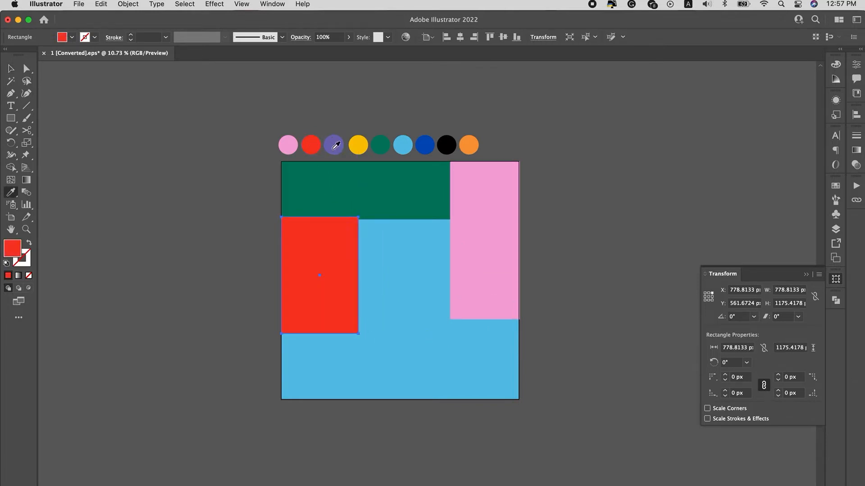
click(359, 146)
click(405, 147)
click(424, 145)
key(v)
drag(325, 267, 324, 266)
drag(320, 333, 321, 318)
- Add a duplicate block below the dark blue one, reaching across to the pink block, and fill it orange
alt+drag(333, 249, 451, 313)
drag(365, 399, 383, 359)
key(i)
click(468, 145)
- Extend the pink block to the orange block's bottom edge, then shorten the pink, orange and dark blue blocks together
key(v)
click(490, 307)
drag(486, 323, 475, 359)
shift+click(411, 331)
shift+click(354, 252)
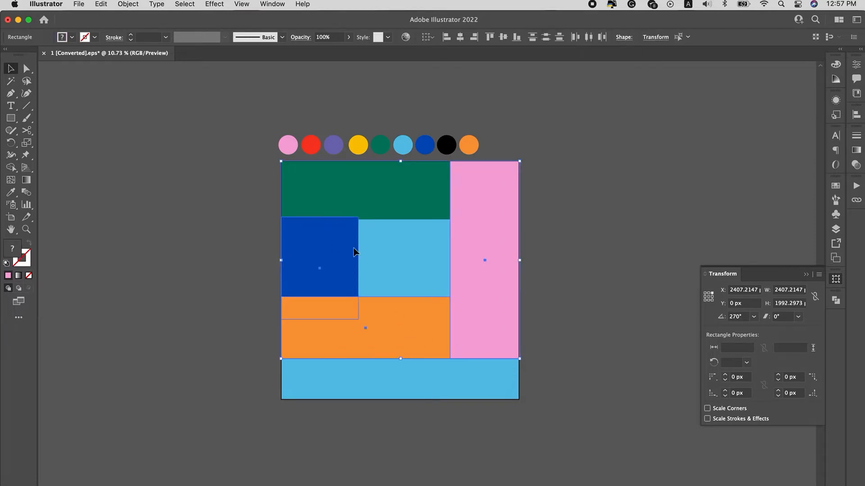
mouse_move(400, 359)
mouse_down()
mouse_move(400, 332)
mouse_move(396, 349)
mouse_up()
key(super+shift+a)
- Duplicate the green block to the artboard's bottom, stretch the copy to 2400 px wide and fill it purple
drag(430, 200, 520, 363)
key(i)
click(471, 136)
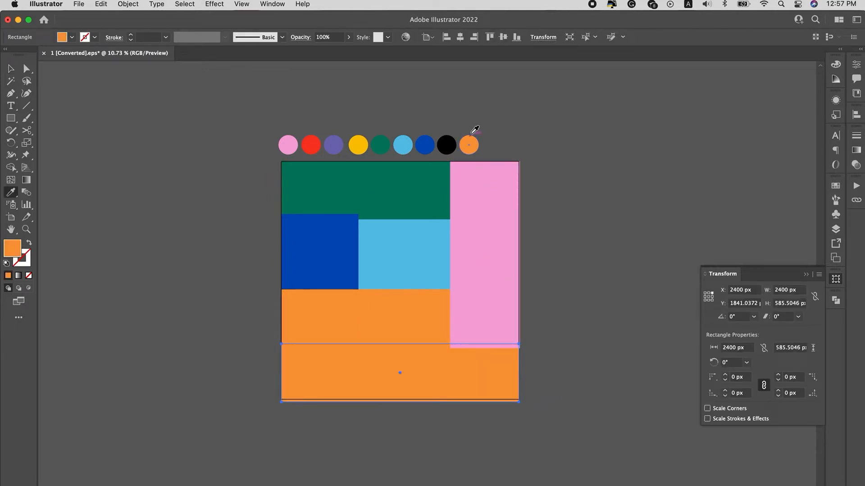
click(358, 145)
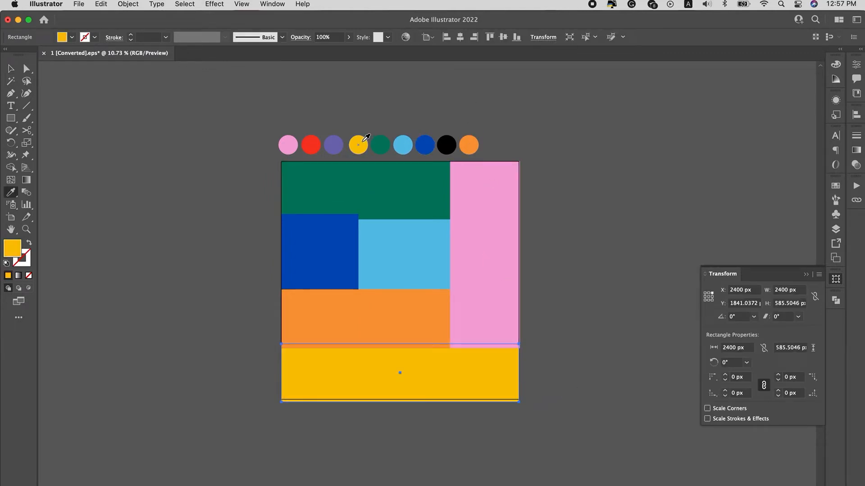
click(337, 146)
key(v)
click(556, 228)
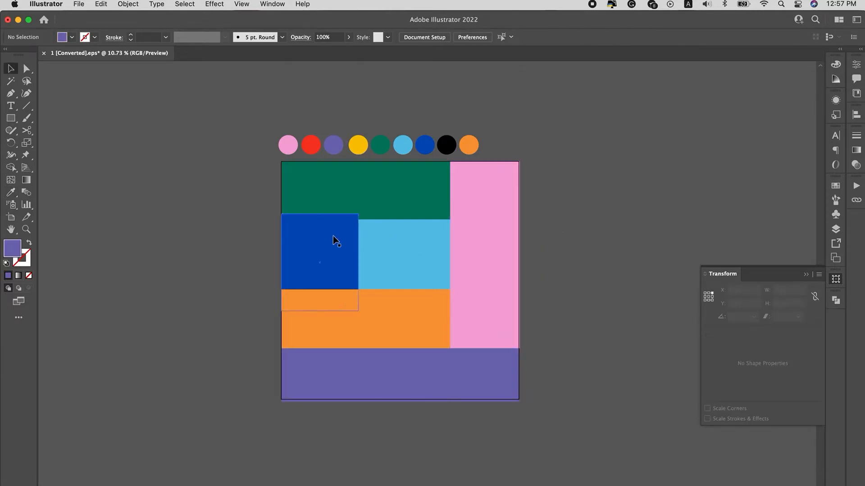
- Bring the dark blue block's top edge down to the green block's bottom edge
click(323, 220)
drag(321, 215, 378, 220)
click(552, 222)
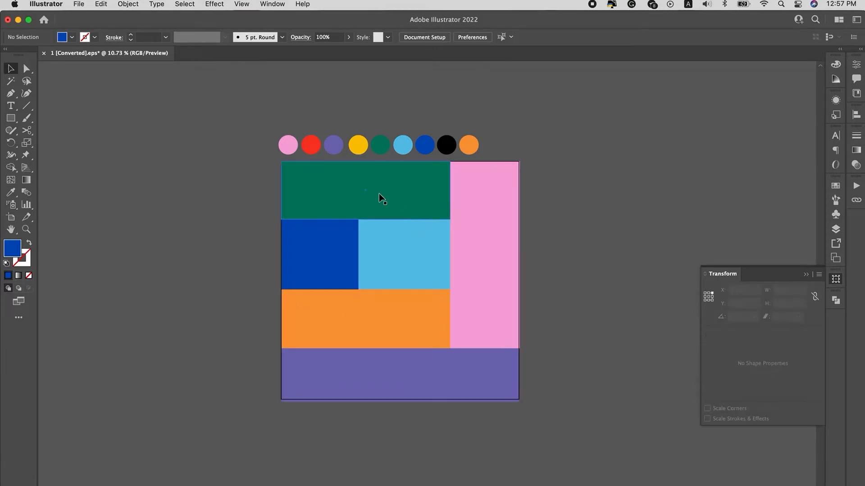
- Add the text "Graphic" on the green block and scale it to about 298 pt
key(t)
click(328, 183)
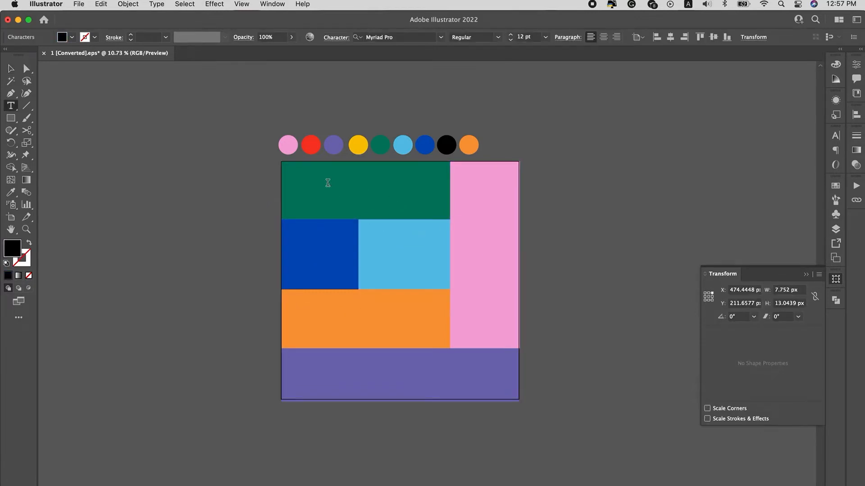
click(11, 69)
drag(334, 186, 437, 243)
- Style the "Graphic" text in Druk Wide Bold at about 248 pt with the yellow swatch colour
click(835, 135)
click(775, 145)
text(druk)
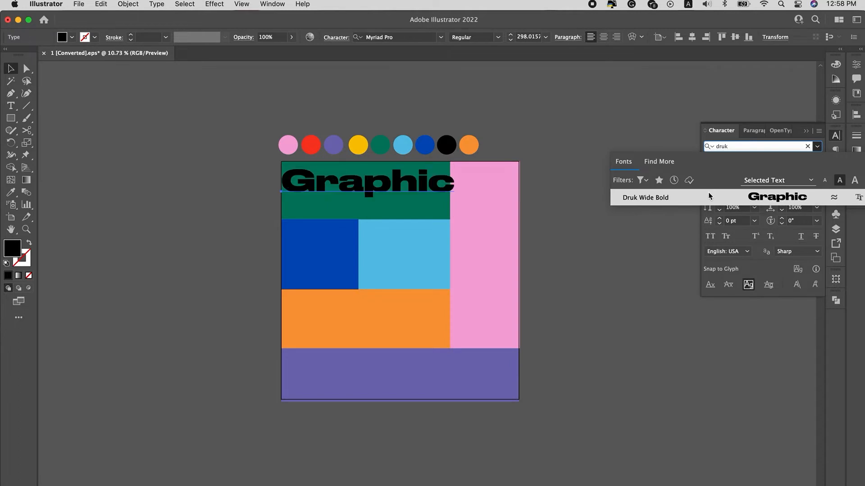
click(708, 194)
drag(457, 166, 419, 187)
key(i)
click(358, 145)
key(v)
- Duplicate the "Graphic" text and change the copy's wording to "Design"
drag(372, 193, 436, 195)
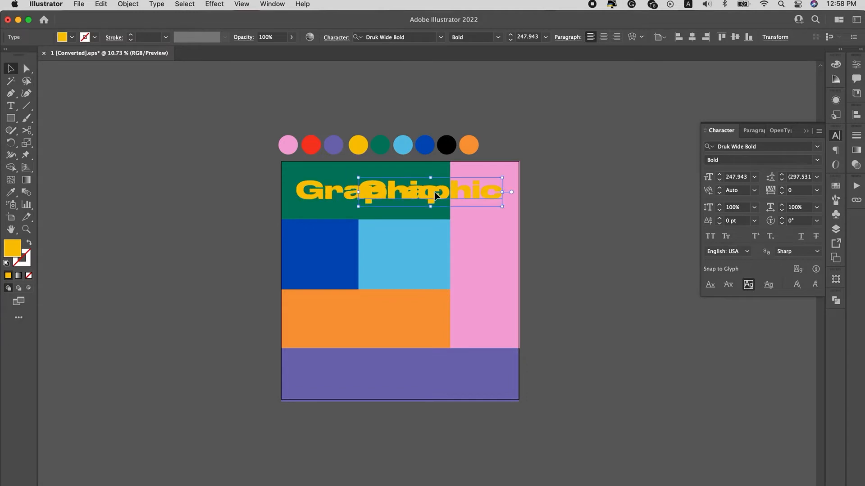
double_click(479, 196)
text(Design)
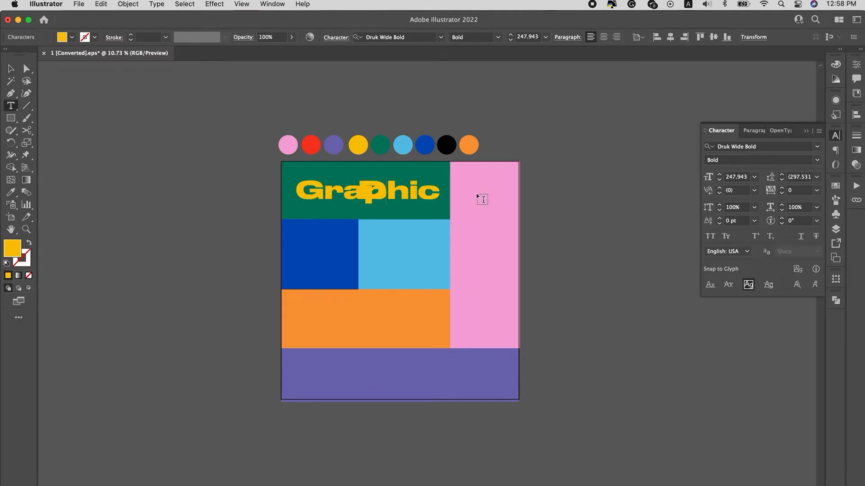
click(13, 68)
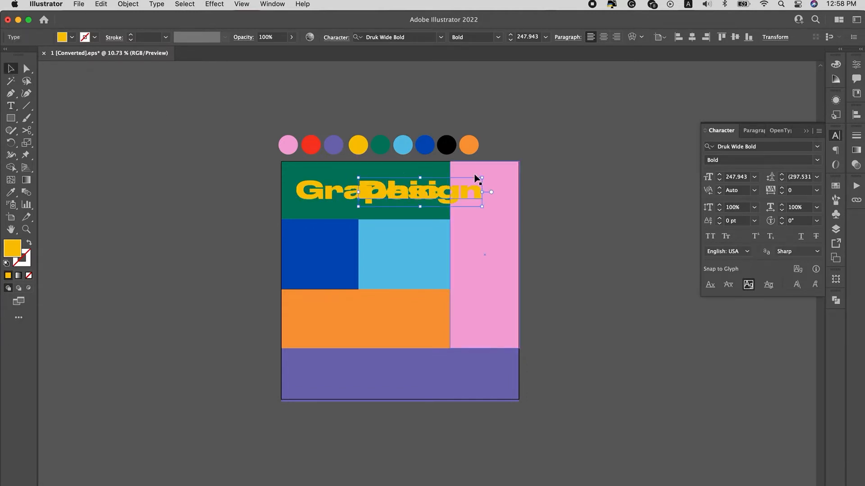
- Rotate the "Design" text 90° clockwise onto the vertical pink block and colour it dark blue
drag(487, 177, 469, 309)
drag(421, 225, 484, 291)
key(i)
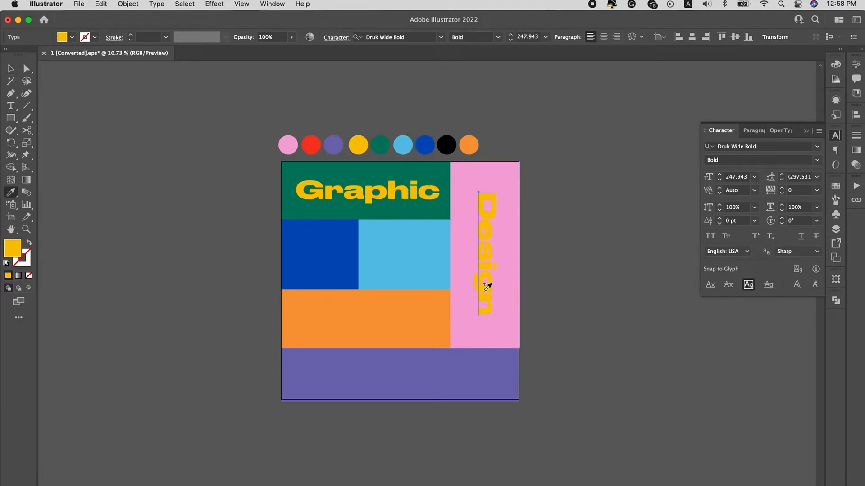
click(426, 148)
key(v)
- Duplicate the "Graphic" text onto the dark blue block and change the copy to "is"
drag(405, 190, 405, 251)
double_click(405, 251)
text(is)
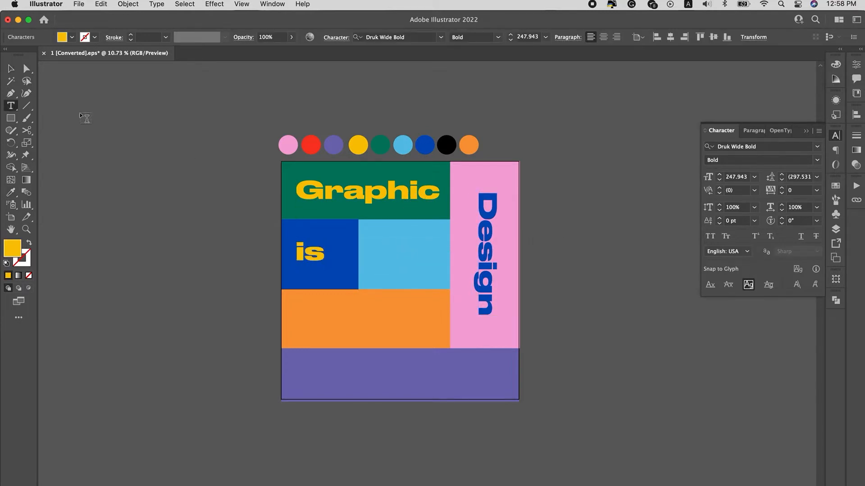
click(12, 69)
- Recolour the "is" text with the light blue of the neighbouring block
key(i)
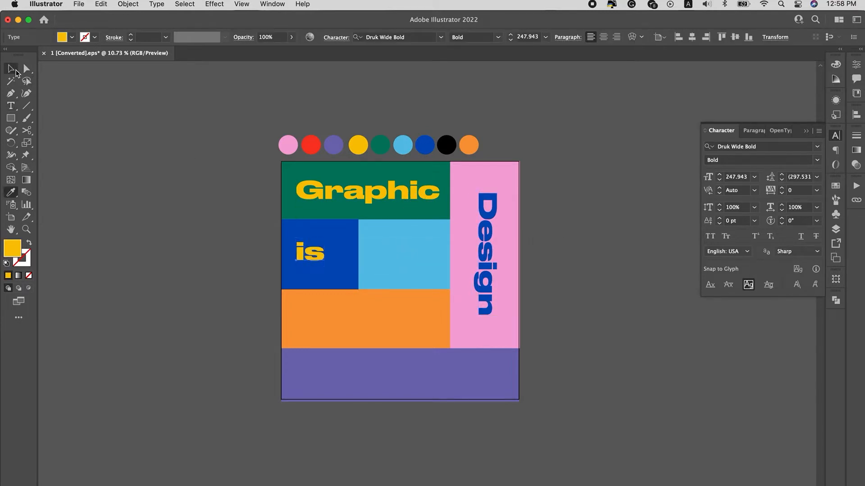
click(329, 143)
click(311, 140)
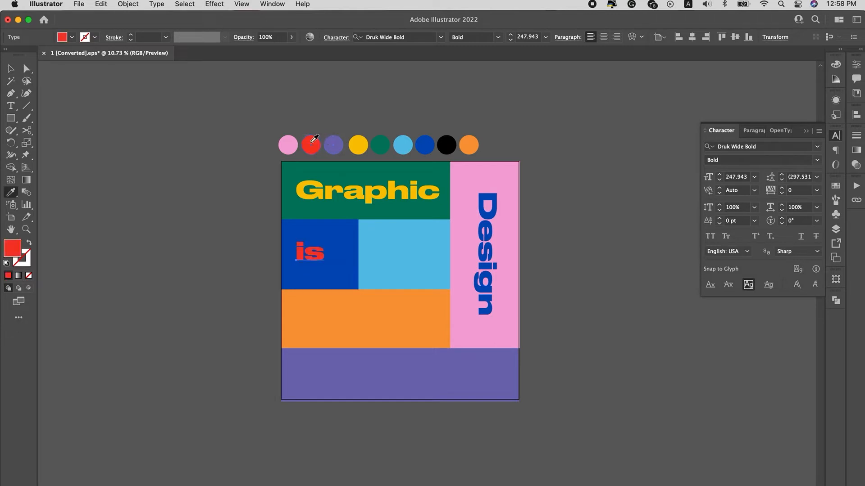
click(392, 238)
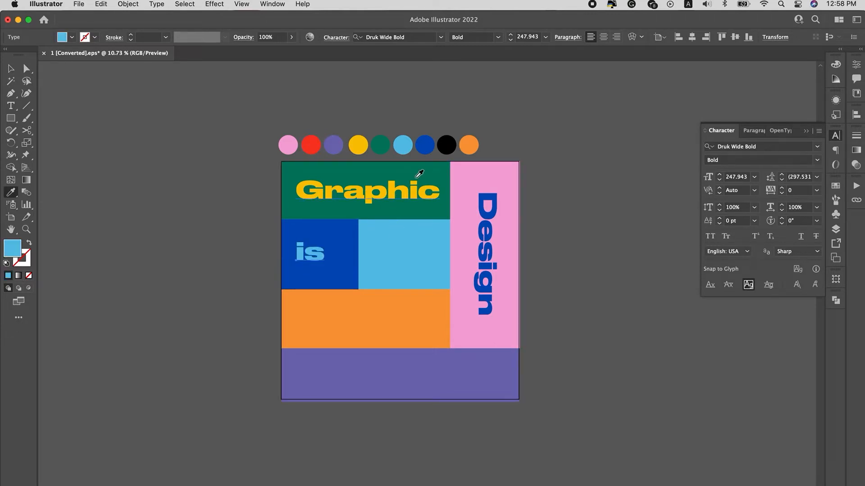
key(v)
- Duplicate the "is" text onto the orange block and change the copy to "my"
drag(318, 260, 326, 330)
double_click(325, 330)
text(M)
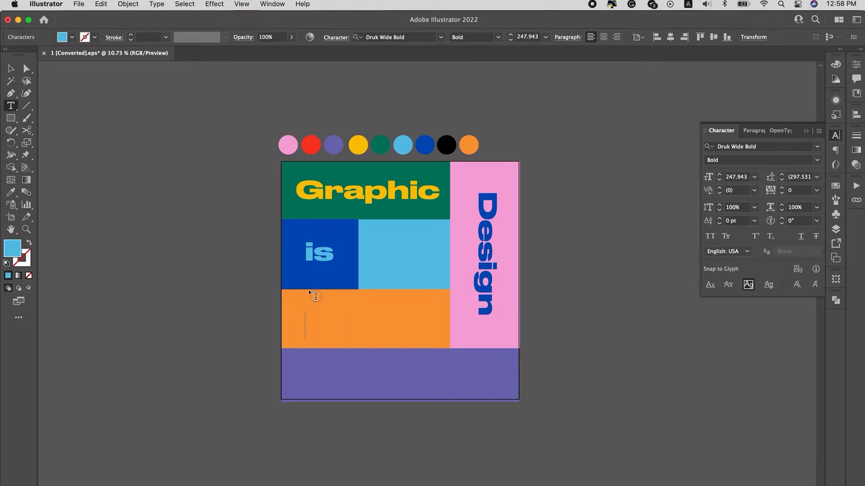
click(3, 67)
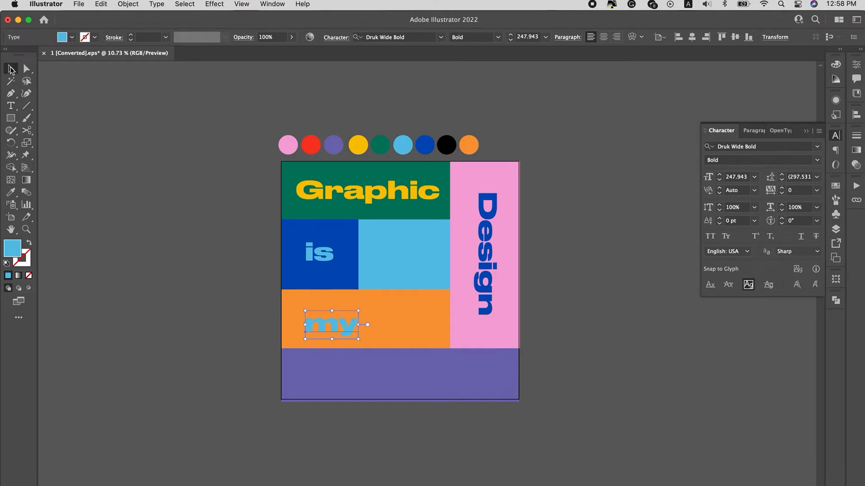
- Colour the "my" text green and centre it on the orange block
click(382, 144)
key(v)
drag(351, 325, 341, 314)
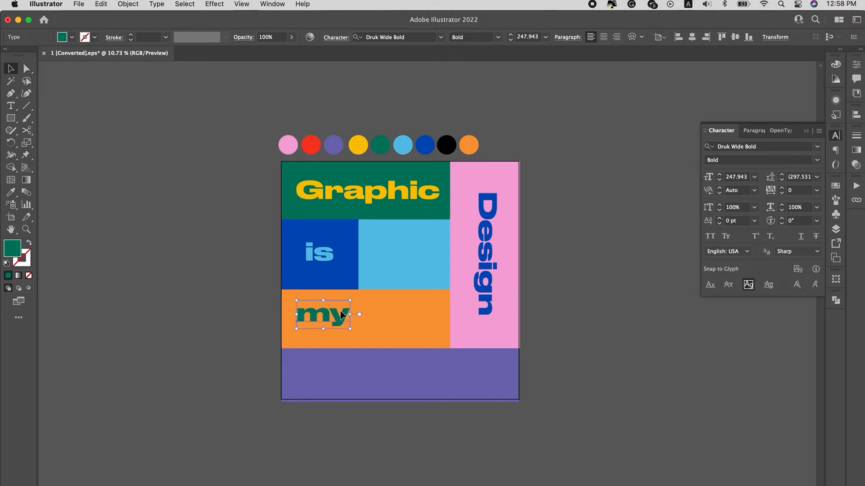
click(396, 316)
drag(332, 317, 376, 322)
- Duplicate the "Graphic" text onto the purple block and change the copy to "Passion"
drag(404, 201, 405, 375)
double_click(405, 376)
text(Passion)
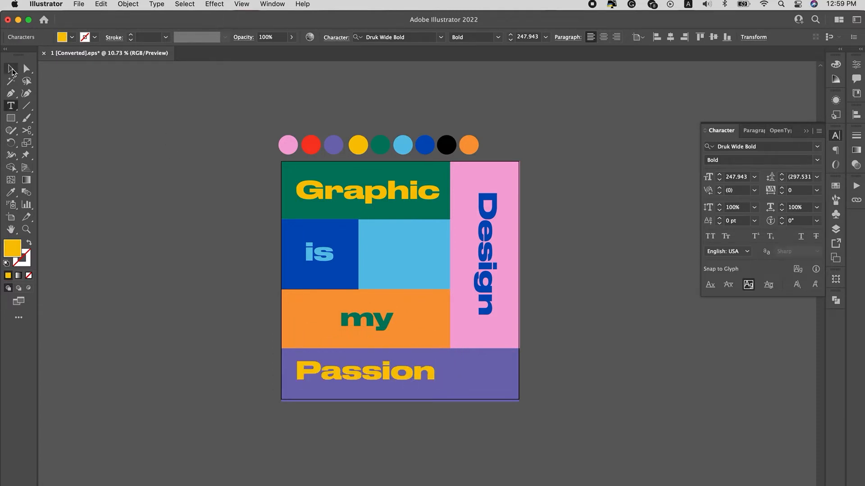
click(11, 69)
- Colour the "Passion" text pink and centre it on the purple block
key(i)
click(312, 143)
click(336, 143)
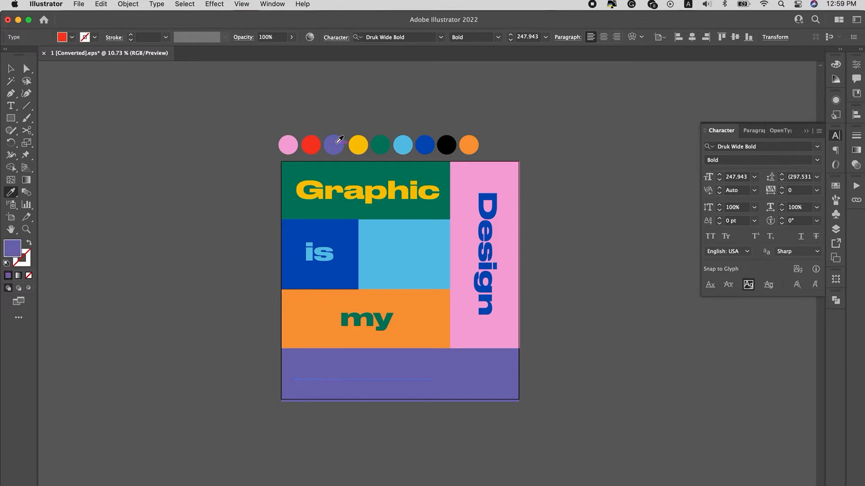
click(292, 143)
key(v)
drag(417, 373, 451, 373)
- Try dark blue, black and orange on the "my" text, then return it to green
click(365, 320)
key(i)
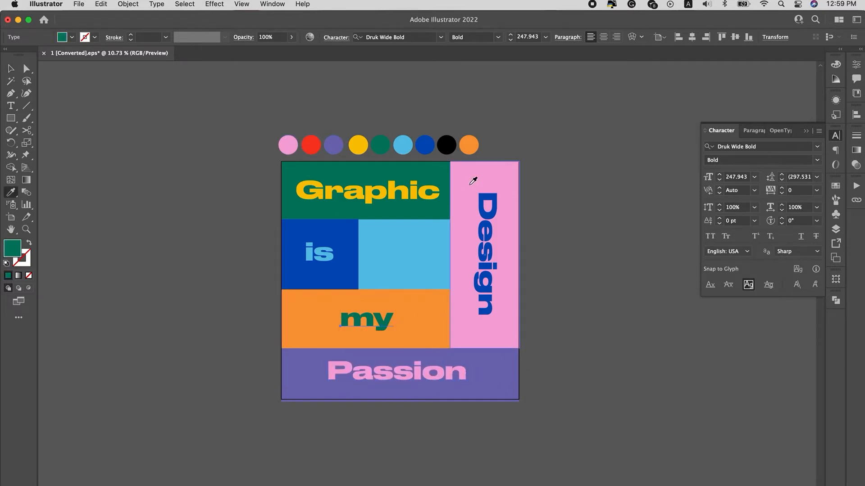
click(426, 145)
click(447, 144)
click(470, 144)
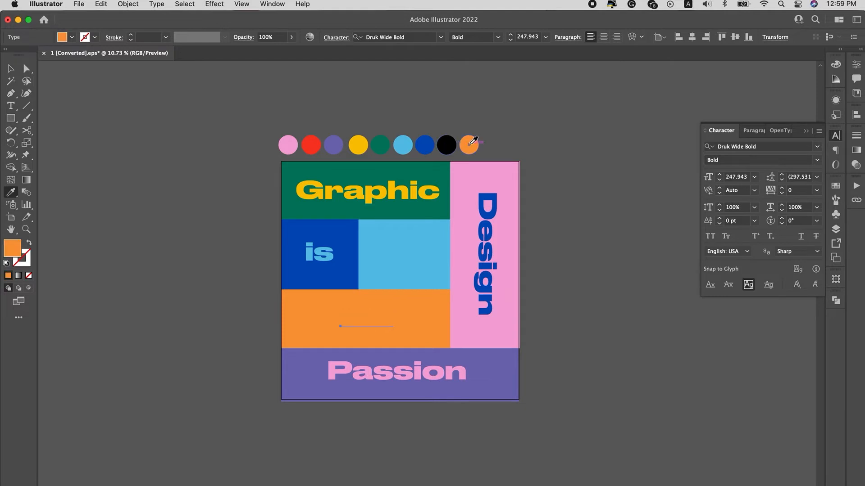
click(384, 150)
key(v)
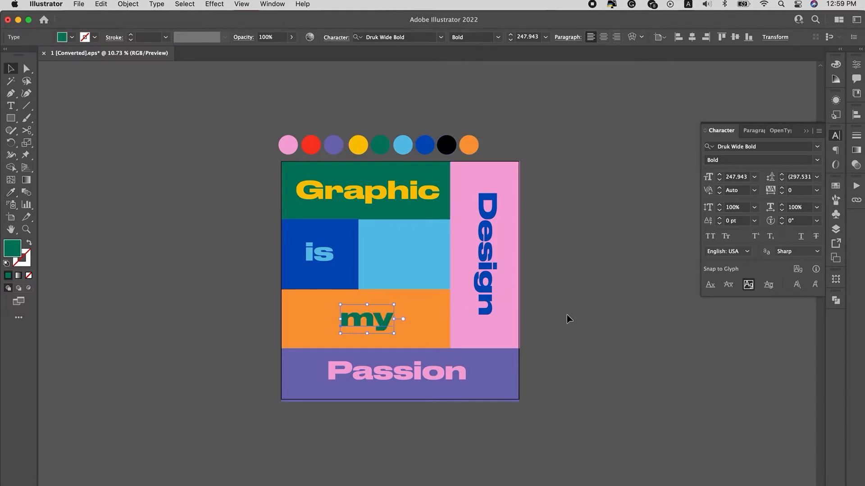
click(566, 315)
- Lower the orange block's top edge and nudge the "is" and "my" texts down to recentre them
click(372, 298)
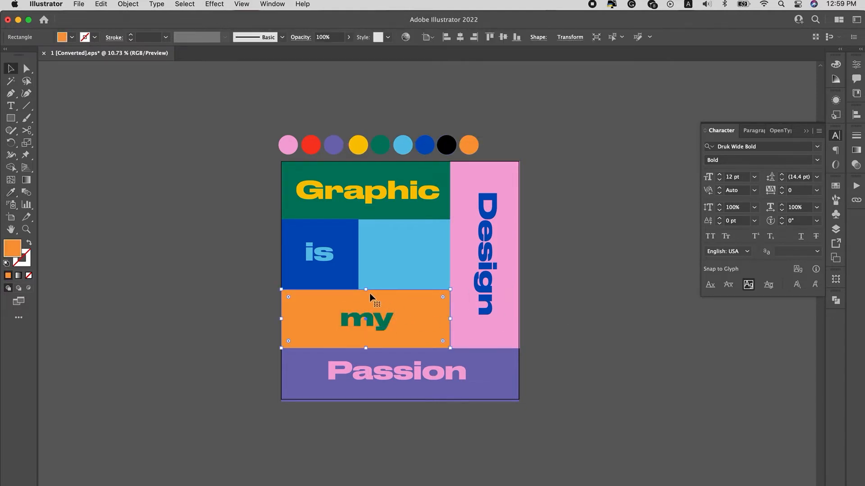
drag(367, 290, 367, 300)
drag(325, 263, 323, 265)
click(588, 331)
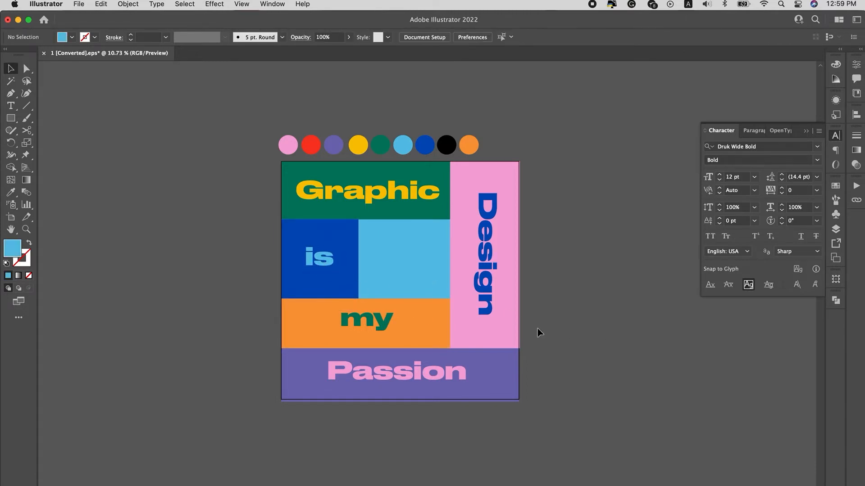
drag(384, 316, 384, 319)
click(580, 341)
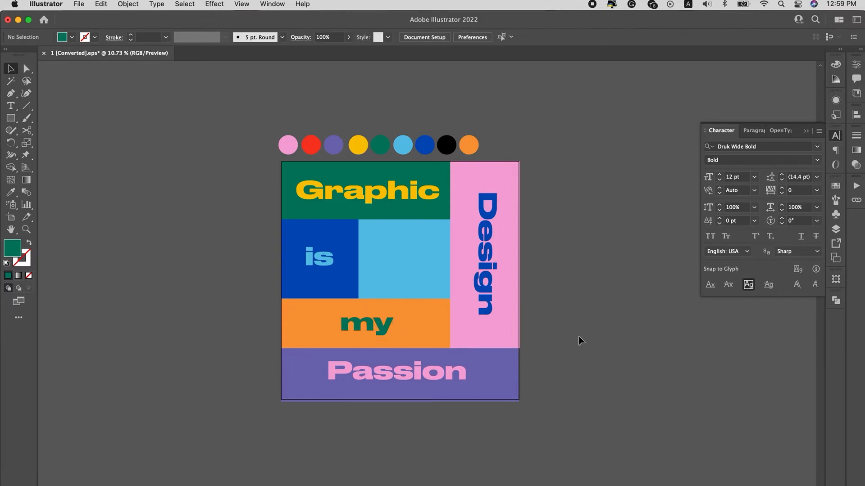
- Extend the green block's bottom edge slightly downward
click(366, 223)
click(368, 217)
drag(368, 220, 364, 224)
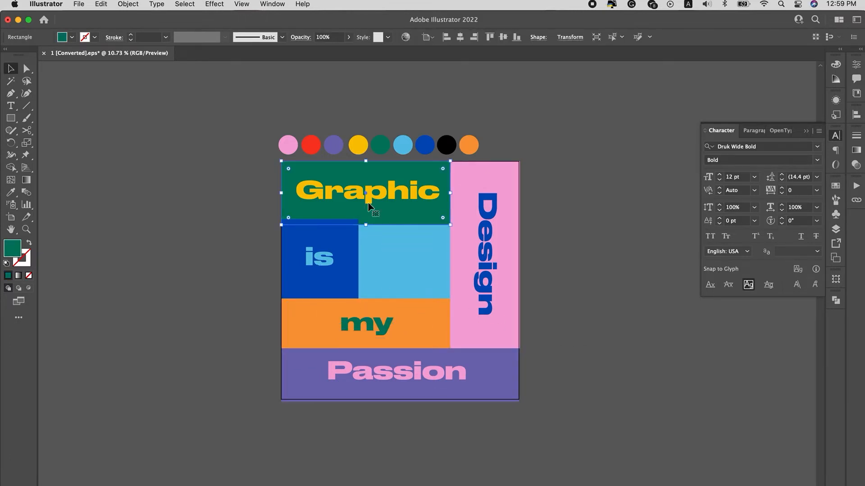
- Lower the dark blue block's top edge to meet the green block, and nudge the "Graphic" and "is" texts down to recentre them
click(396, 198)
click(321, 221)
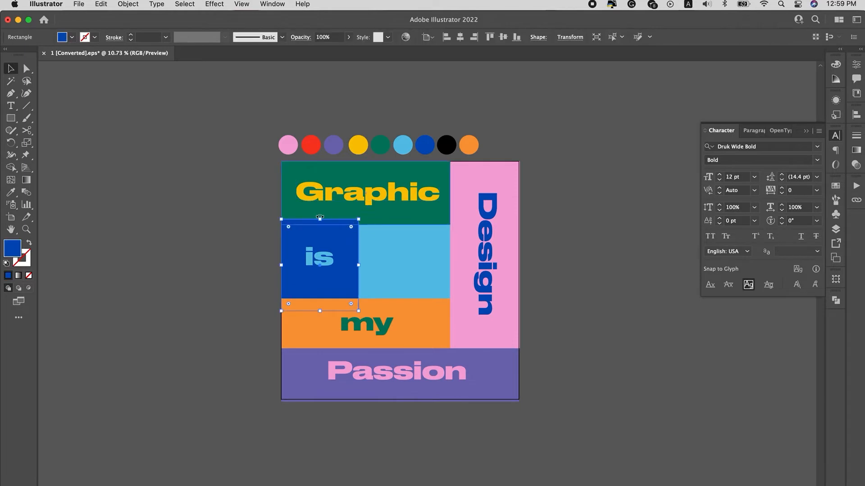
drag(321, 219, 321, 225)
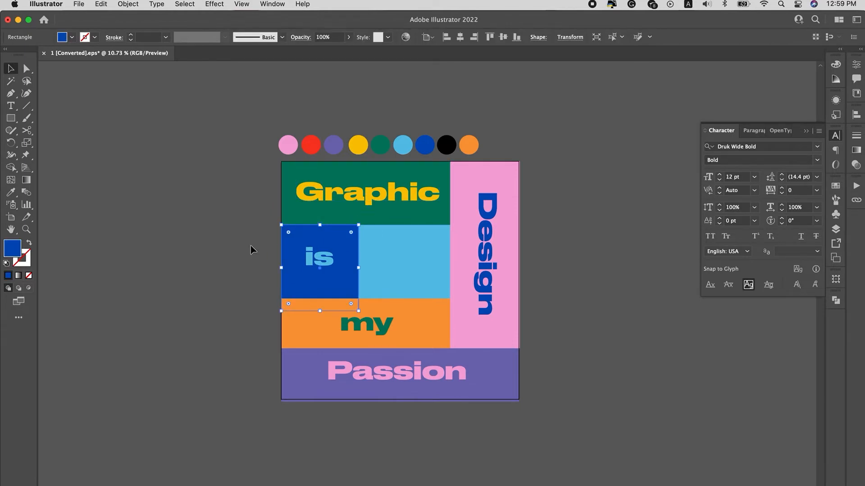
click(250, 245)
drag(331, 272, 331, 272)
click(243, 301)
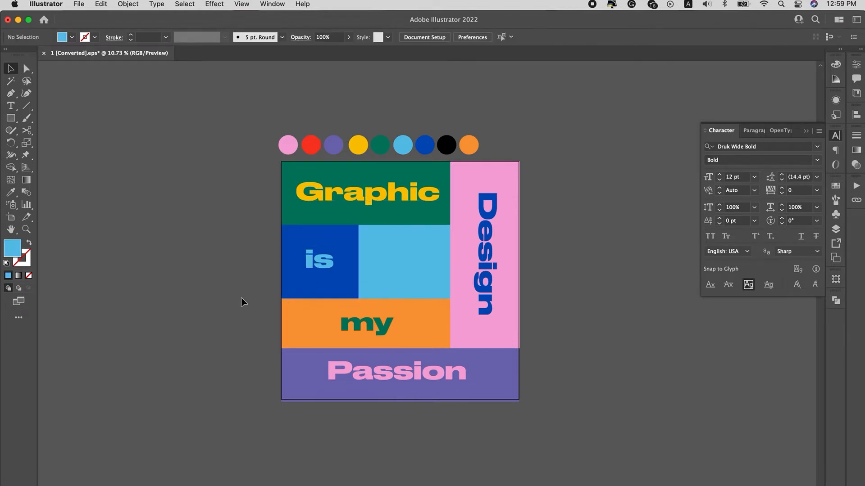
- Draw an upright capsule with fully rounded corners, about 187 × 437 px, in the light blue block and colour it red
click(12, 121)
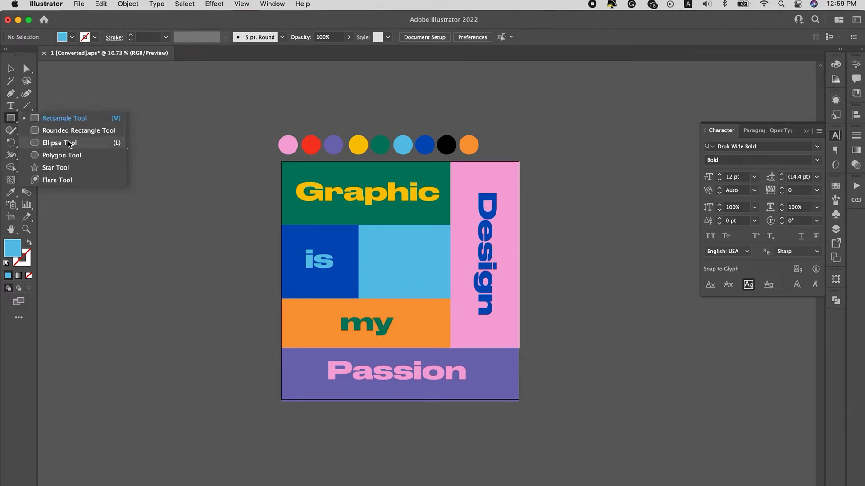
click(72, 131)
drag(377, 245, 396, 286)
key(a)
drag(390, 253, 383, 279)
key(i)
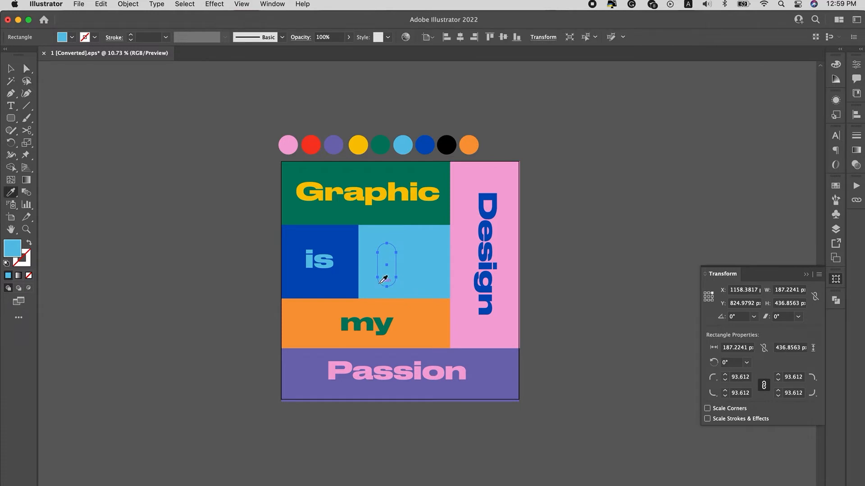
click(321, 149)
key(v)
click(540, 292)
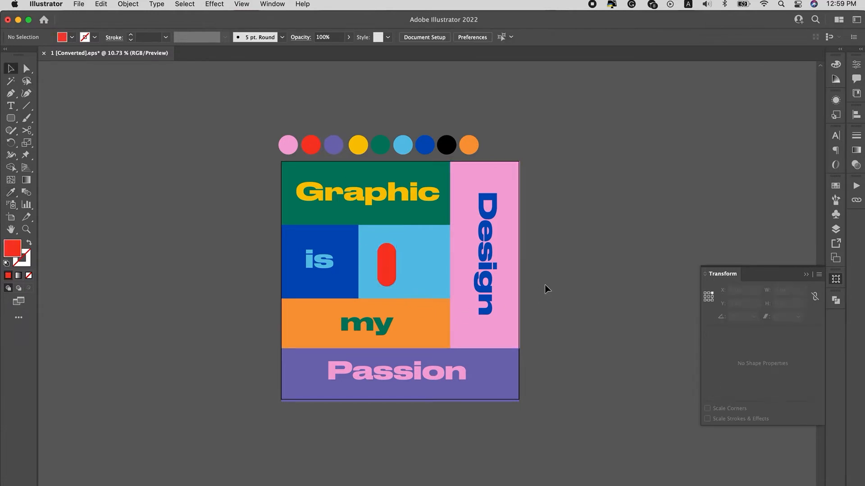
- Duplicate the red capsule to the right of the original and rotate the copy about 45° clockwise
drag(390, 264, 412, 263)
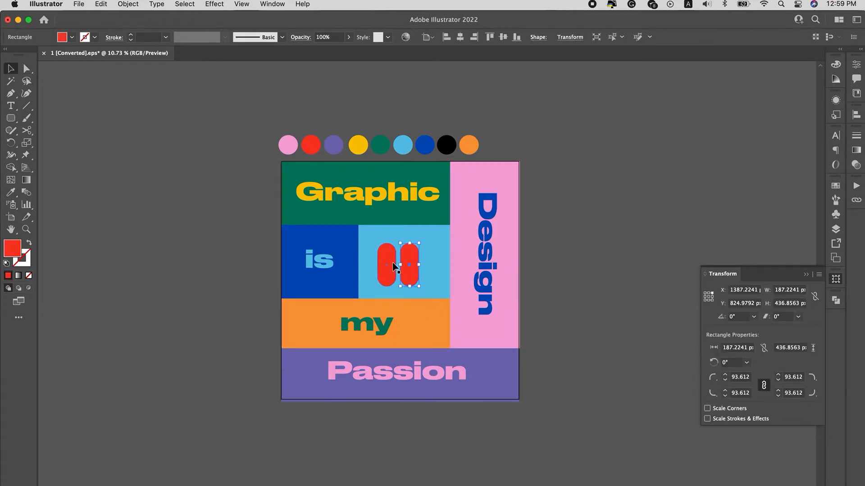
click(551, 254)
click(408, 270)
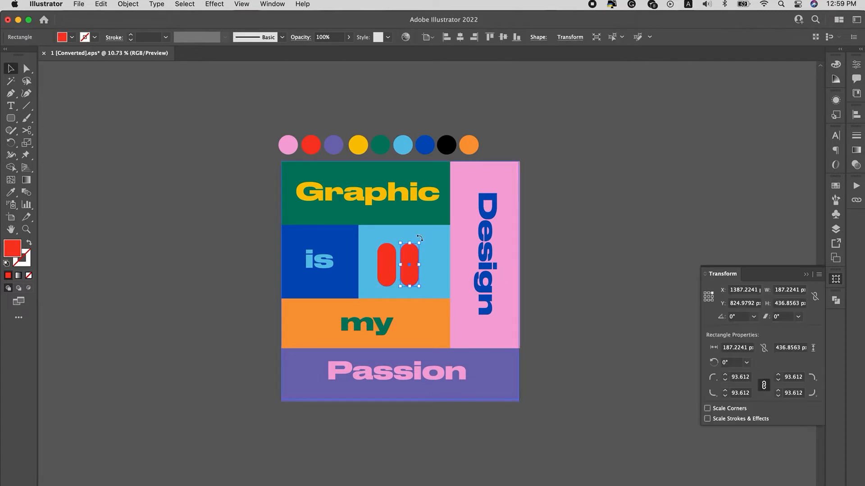
drag(421, 238, 433, 255)
- Rotate the original capsule about 45° counter-clockwise so both capsules overlap at the bottom in a heart shape
click(387, 266)
drag(385, 238, 364, 247)
key(super+z)
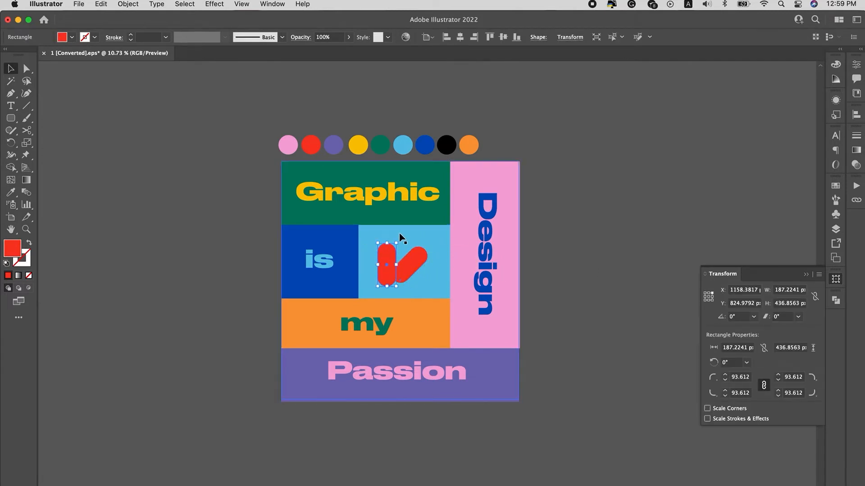
drag(388, 241, 389, 259)
shift+click(424, 261)
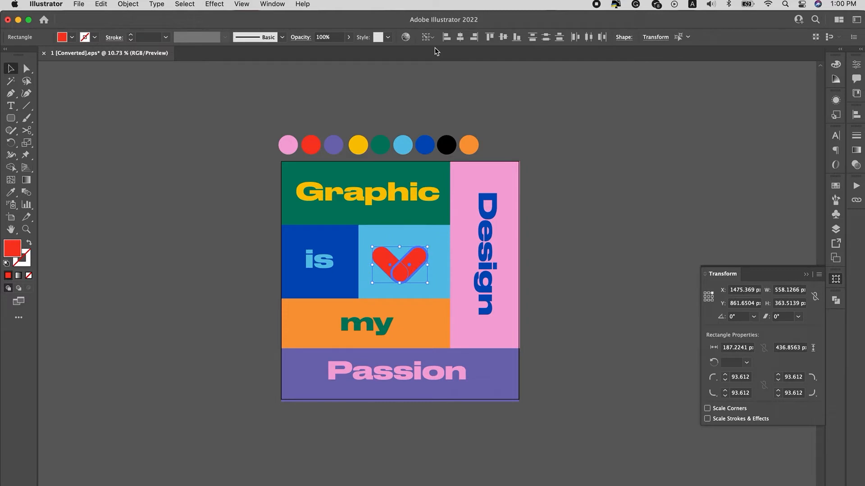
click(561, 248)
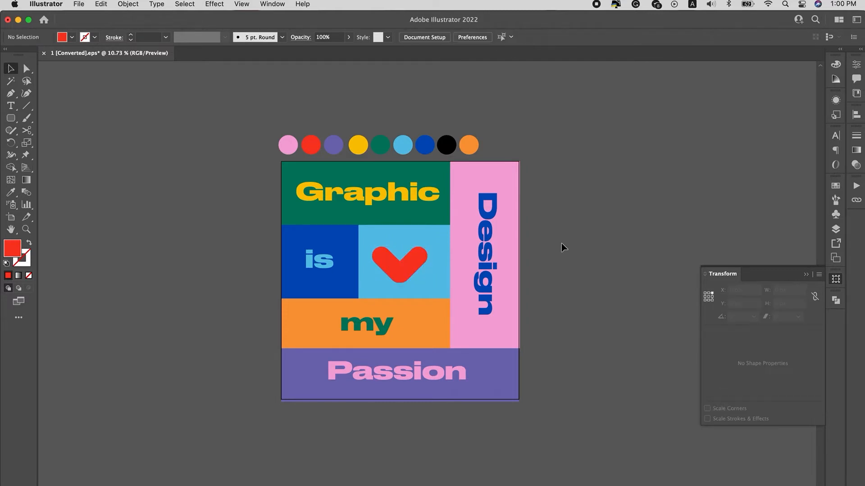
- Scale both capsules down together to about 531 × 336 px and unite them into one heart shape
click(413, 269)
shift+click(388, 264)
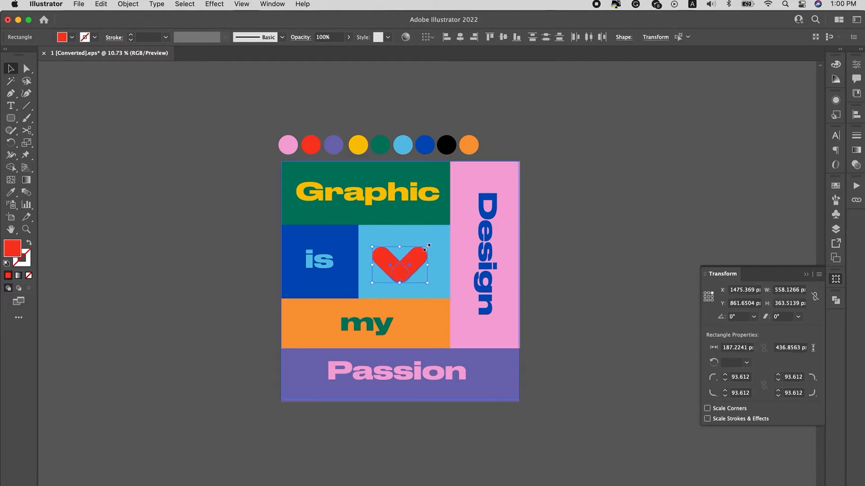
drag(429, 248, 411, 271)
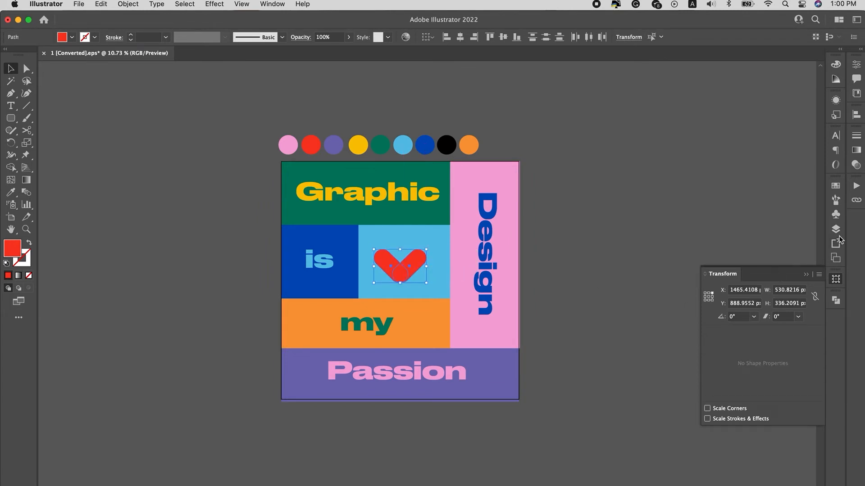
click(834, 299)
click(709, 323)
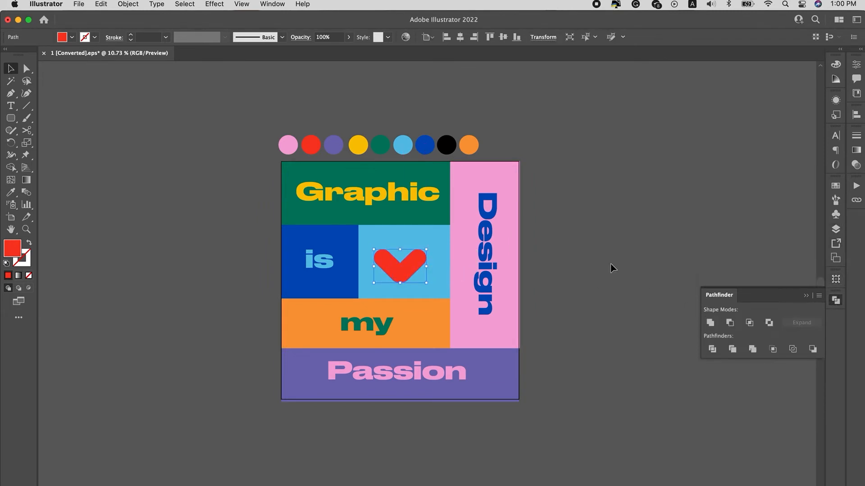
- Raise the anchor point at the heart's top notch to make it shallower, and centre the heart in the light blue block
key(a)
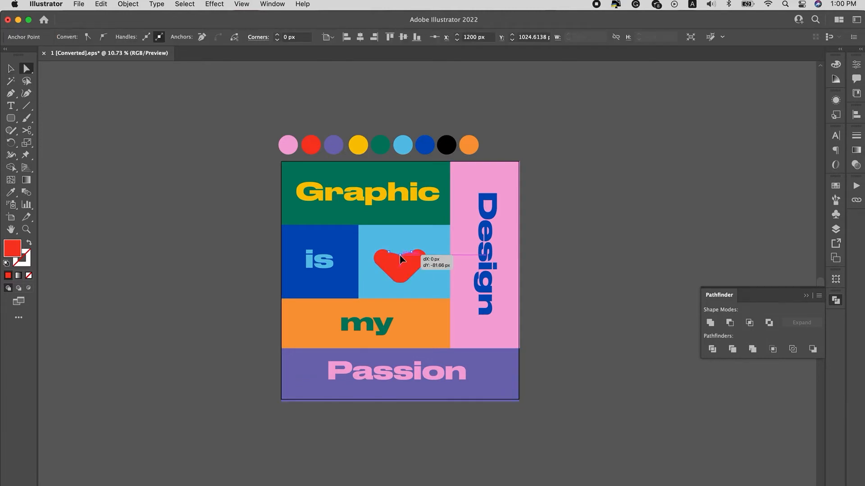
mouse_move(404, 261)
mouse_down()
mouse_move(401, 241)
mouse_move(395, 251)
mouse_up()
click(605, 265)
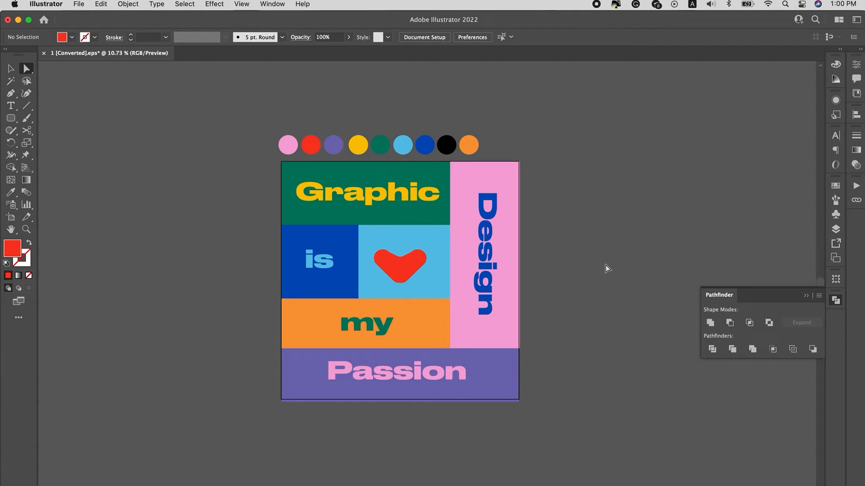
key(v)
drag(413, 272, 415, 272)
click(589, 261)
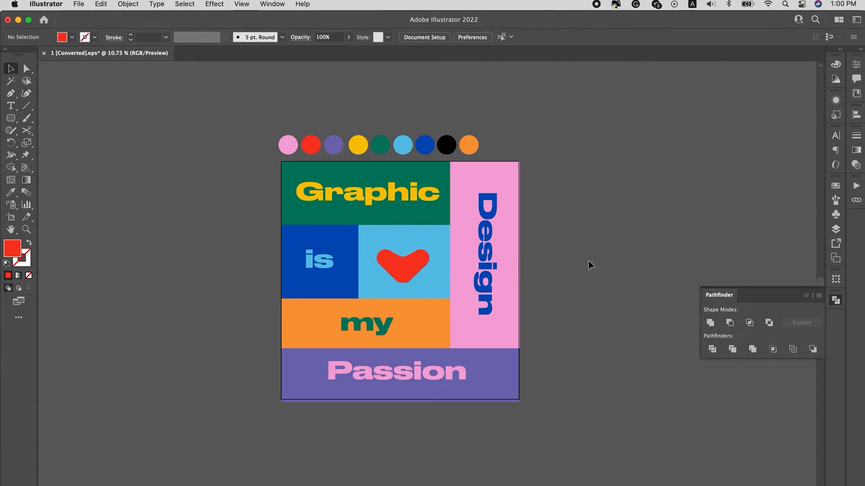
- Offset the heart's path outward by 40 px with round joins
click(425, 266)
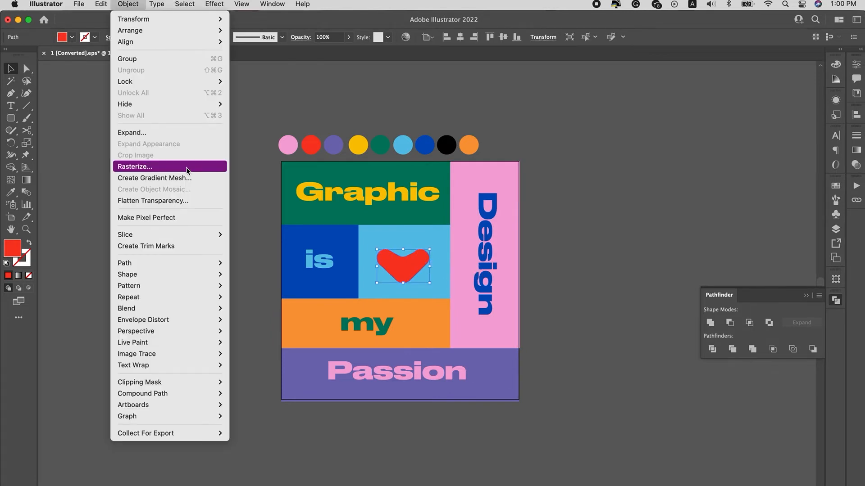
mouse_move(189, 263)
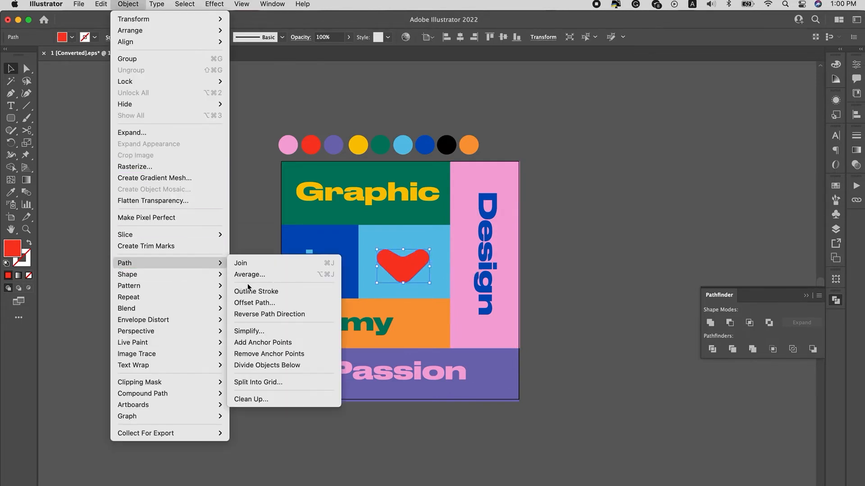
click(275, 302)
text(4)
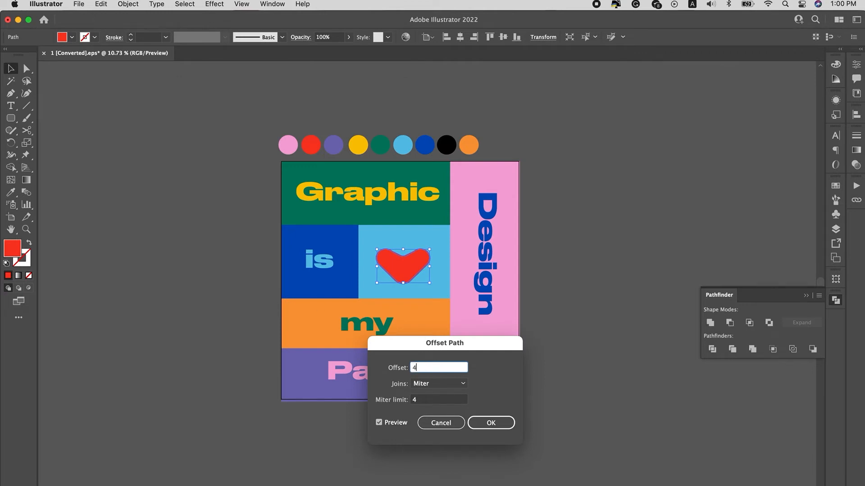
text(0)
click(439, 383)
click(439, 405)
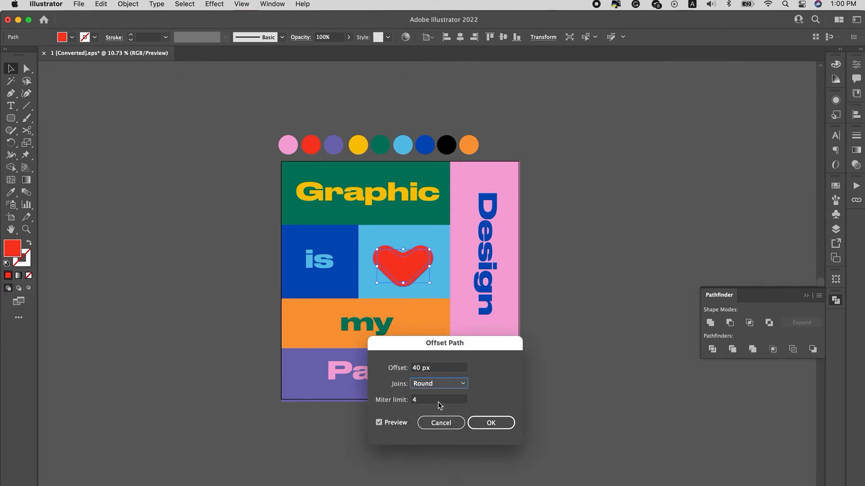
click(490, 423)
- Try light blue and dark blue on the offset heart, then colour it purple
key(i)
click(403, 145)
click(426, 144)
click(333, 144)
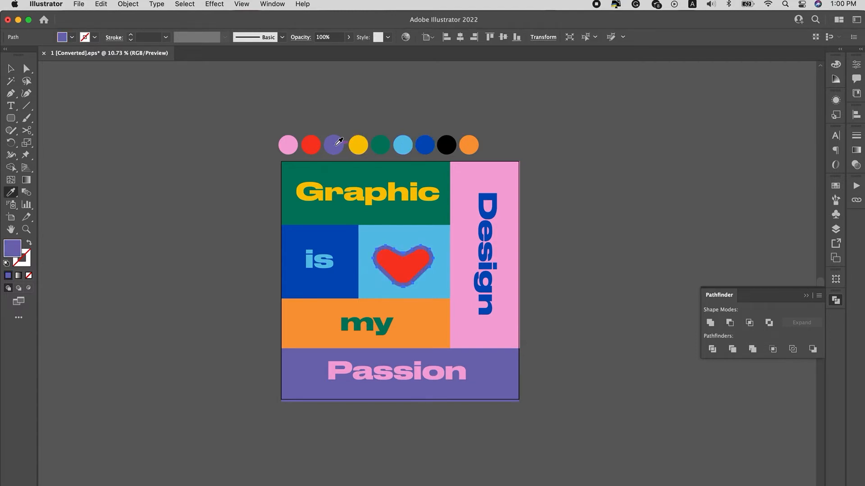
key(v)
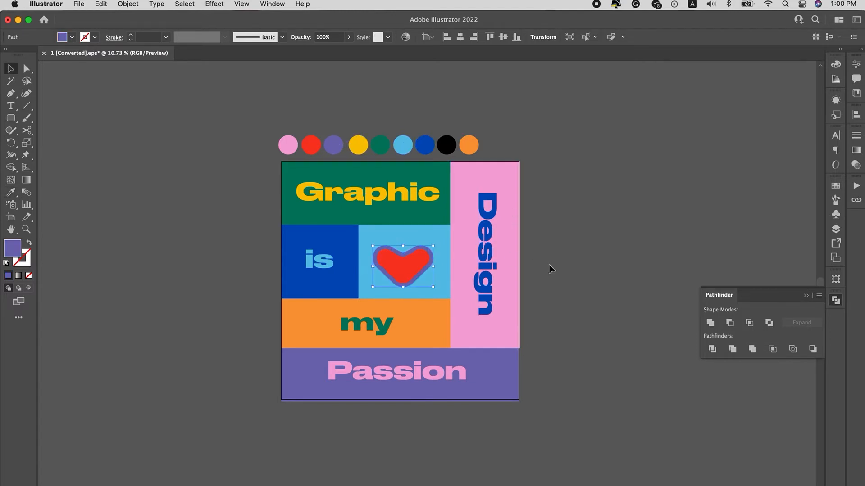
- Offset the purple heart outward with the same settings and colour the new outer outline yellow
click(156, 4)
mouse_move(129, 4)
mouse_move(144, 263)
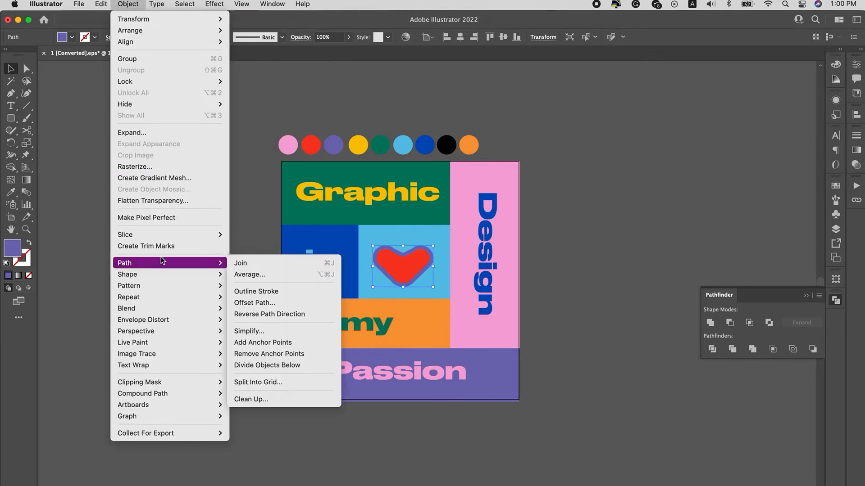
click(260, 304)
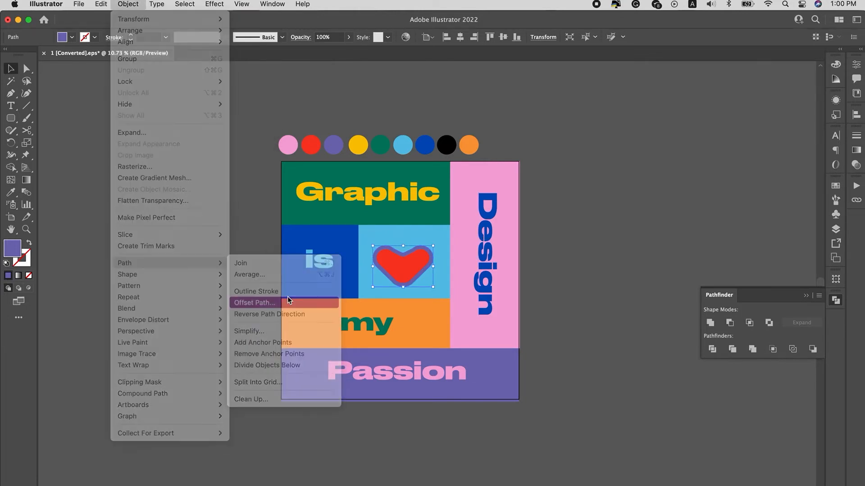
click(483, 425)
key(i)
click(403, 143)
click(420, 144)
click(363, 144)
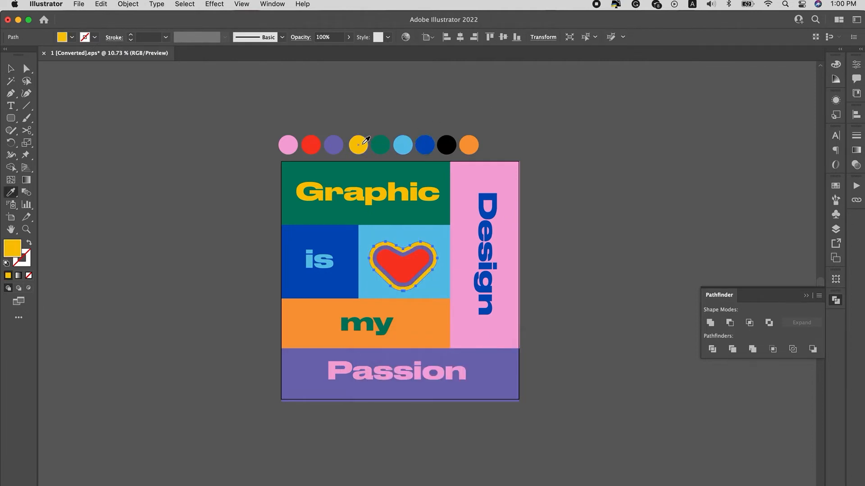
- Try purple, red, pink, orange, dark blue and green on the outer heart outline, then return it to yellow
click(337, 142)
click(311, 144)
click(288, 144)
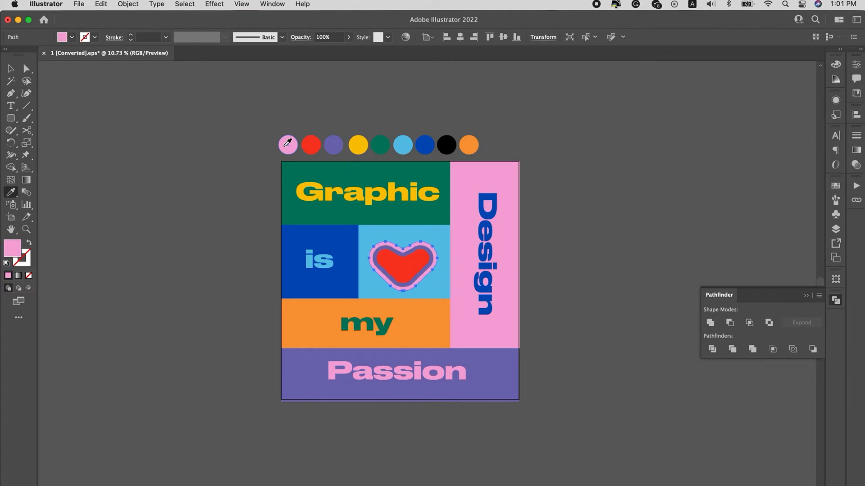
click(469, 144)
click(428, 144)
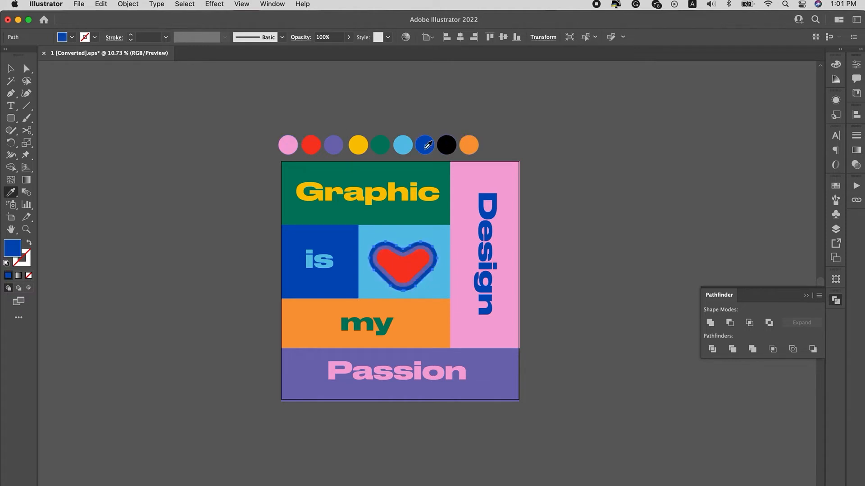
click(382, 146)
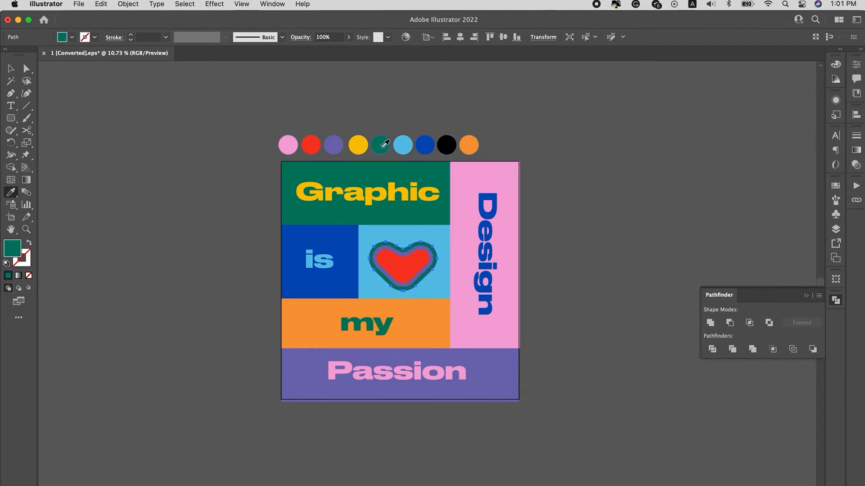
click(364, 145)
key(v)
click(556, 201)
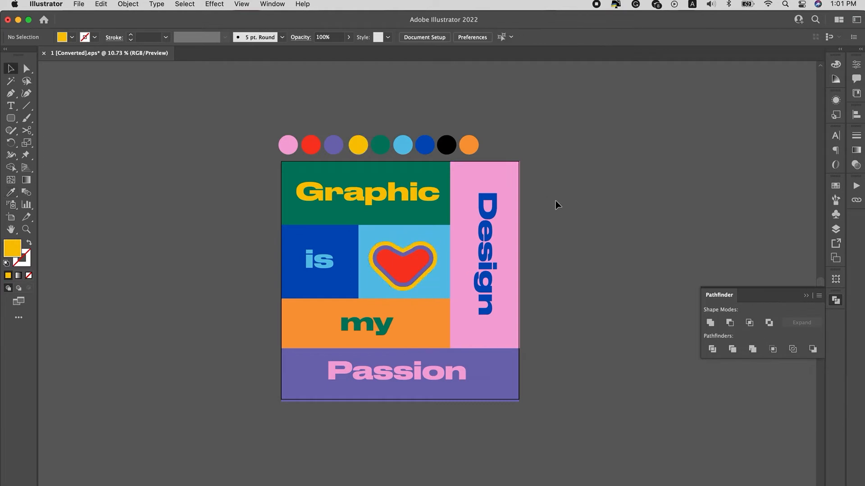
- Offset the yellow heart outline outward with the same settings to add a green outline around it
click(435, 252)
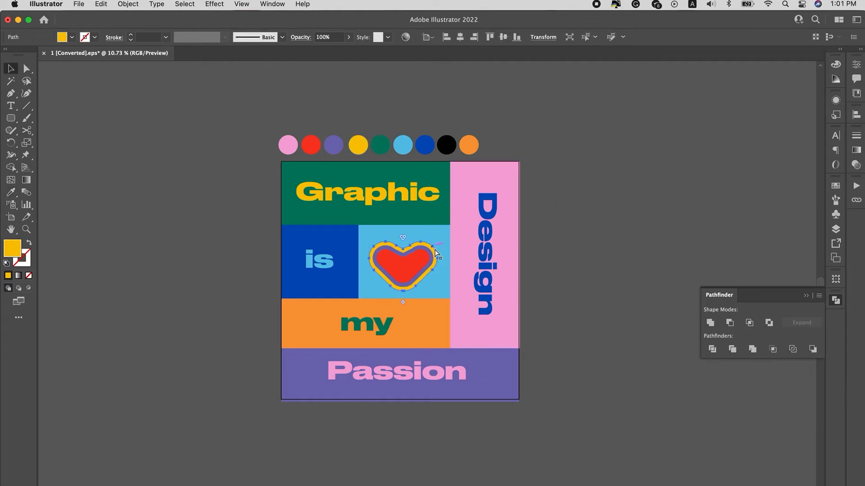
key(i)
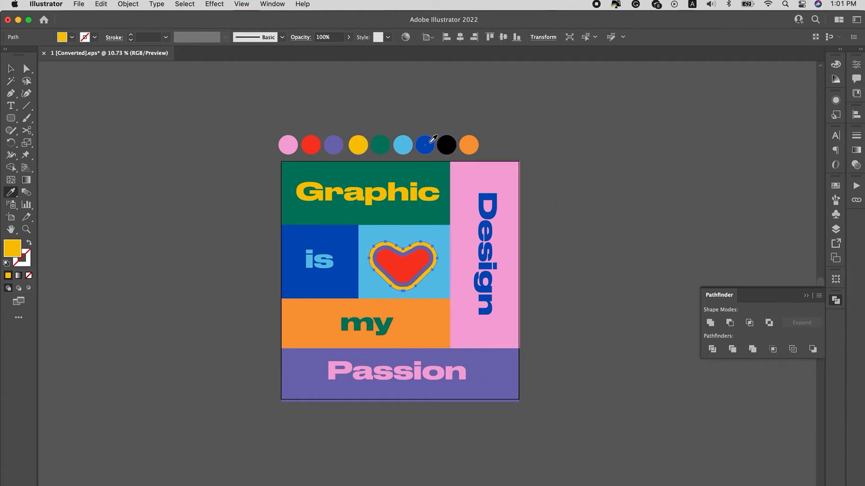
click(382, 146)
click(136, 4)
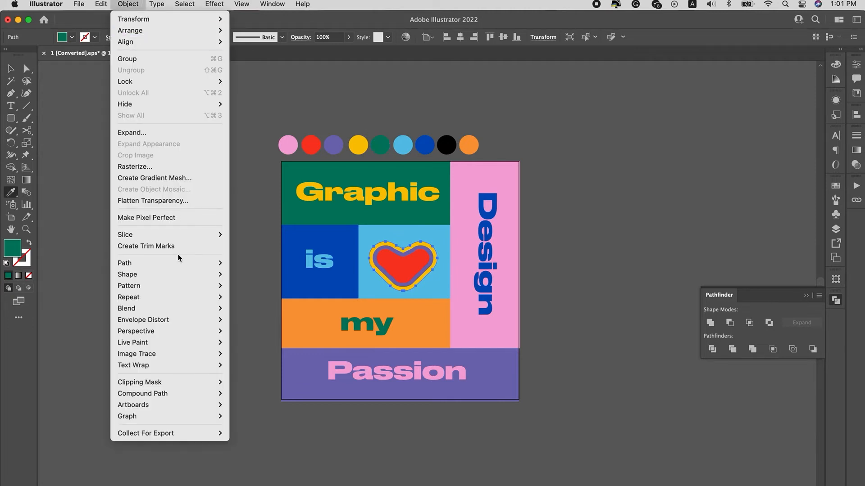
mouse_move(174, 261)
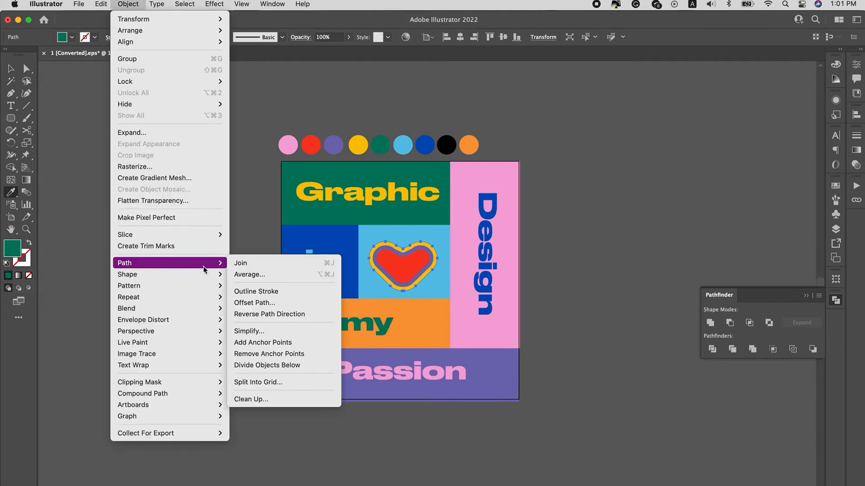
click(255, 302)
click(490, 423)
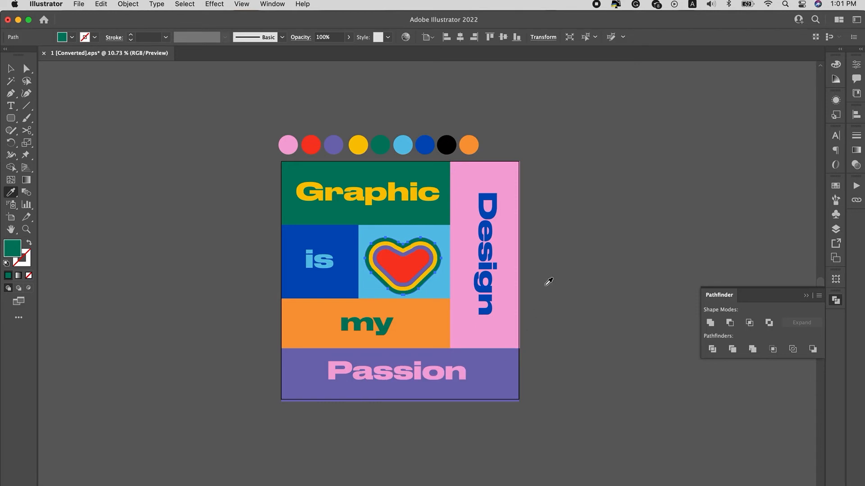
- Lock the light blue block behind the heart and scale the whole outlined heart down slightly
key(v)
click(566, 253)
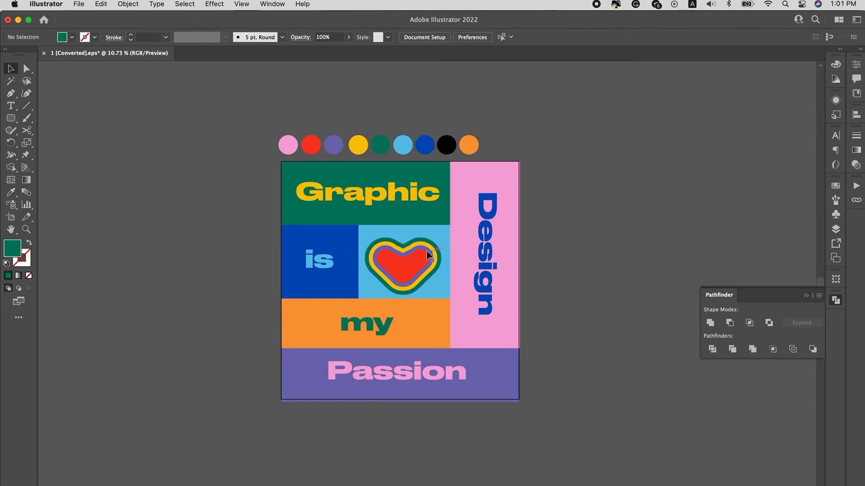
click(430, 231)
key(super+2)
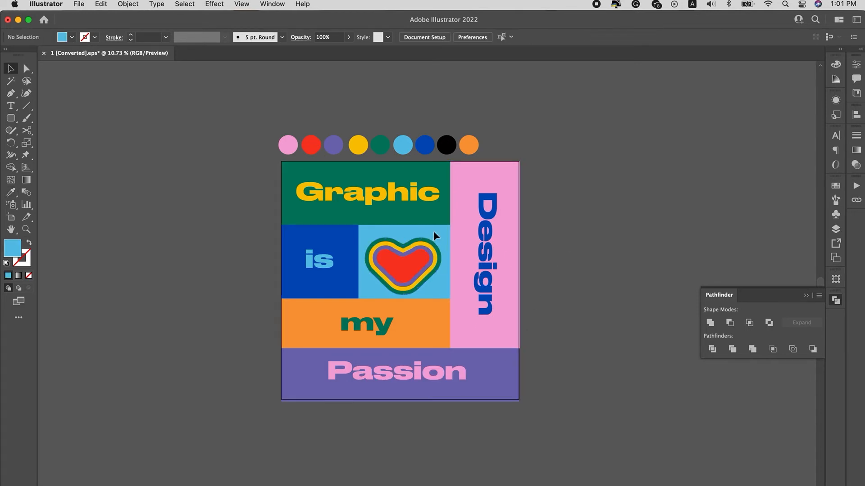
drag(433, 231, 419, 265)
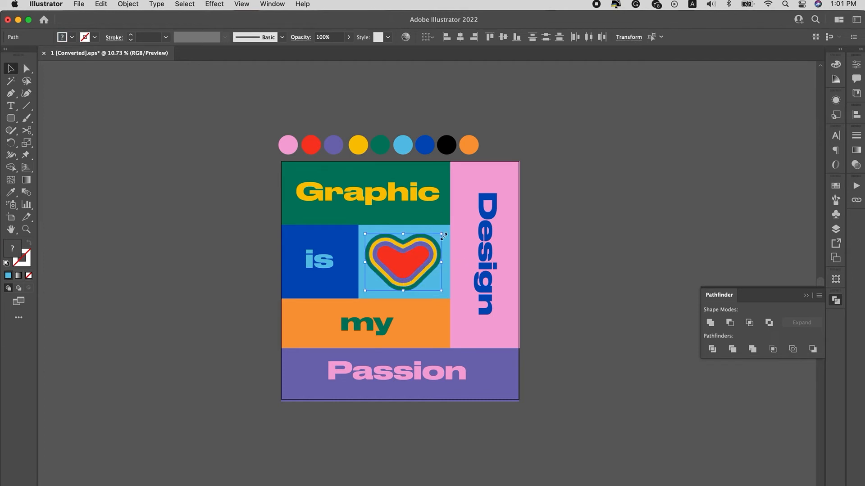
drag(443, 235, 437, 238)
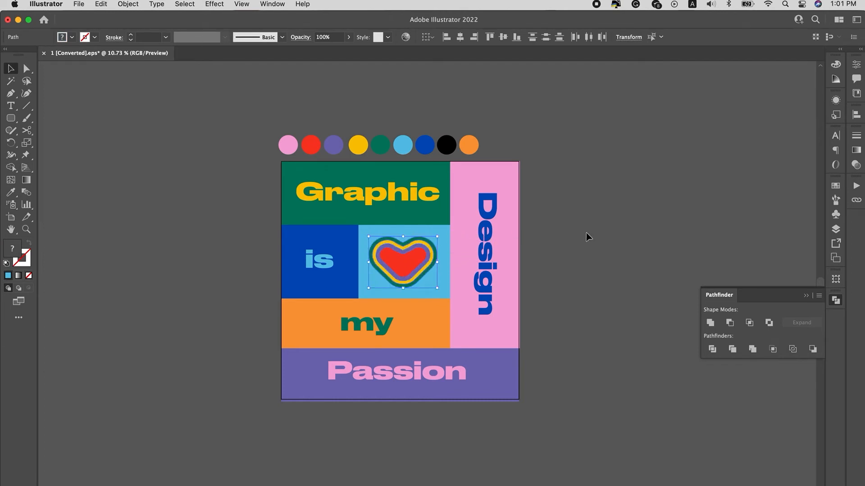
click(587, 237)
- Draw a pair of pink circular cheeks about 42 px wide on the red heart
drag(11, 118, 63, 145)
scroll(370, 266, up, 2)
drag(405, 263, 415, 266)
key(i)
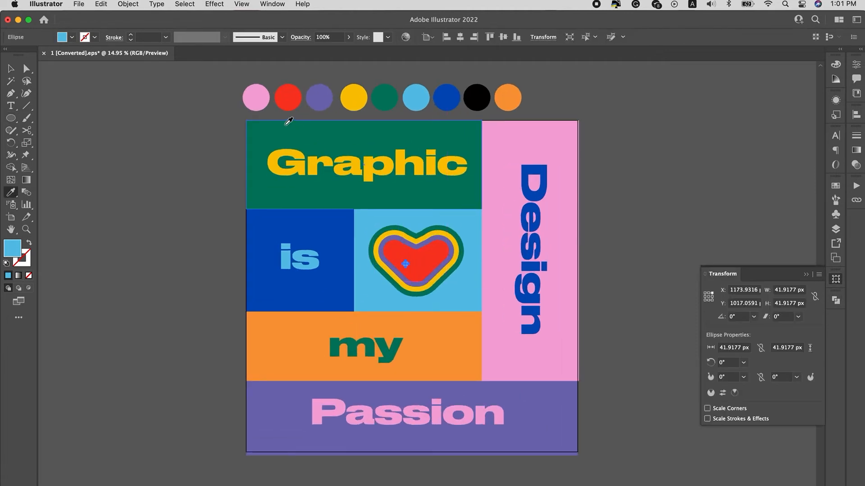
click(260, 102)
key(v)
click(235, 264)
- Add a smaller circle about 29 px wide above the cheeks as an eye and colour it yellow
mouse_move(406, 263)
mouse_down()
mouse_move(428, 263)
mouse_move(401, 248)
mouse_up()
click(469, 276)
scroll(438, 270, up, 2)
key(i)
click(457, 212)
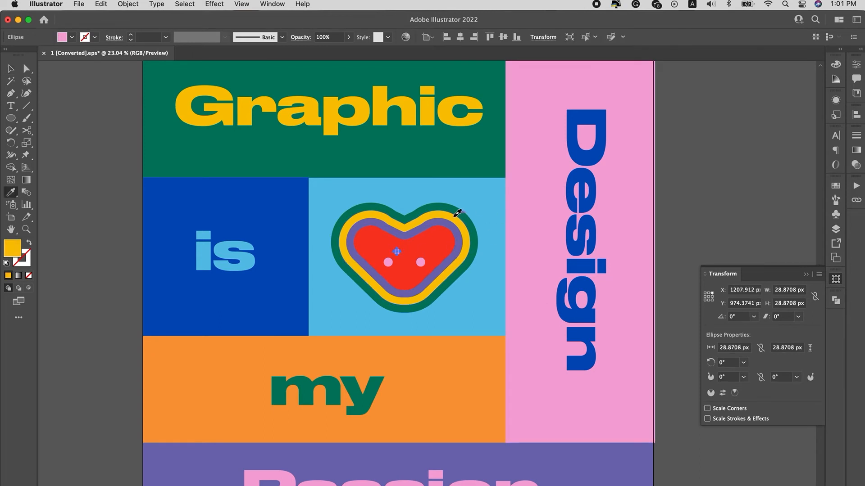
key(v)
click(479, 292)
- Spread the pink cheeks farther apart and duplicate the yellow eye horizontally to form a pair
scroll(422, 261, up, 4)
drag(425, 262, 438, 262)
drag(338, 266, 323, 268)
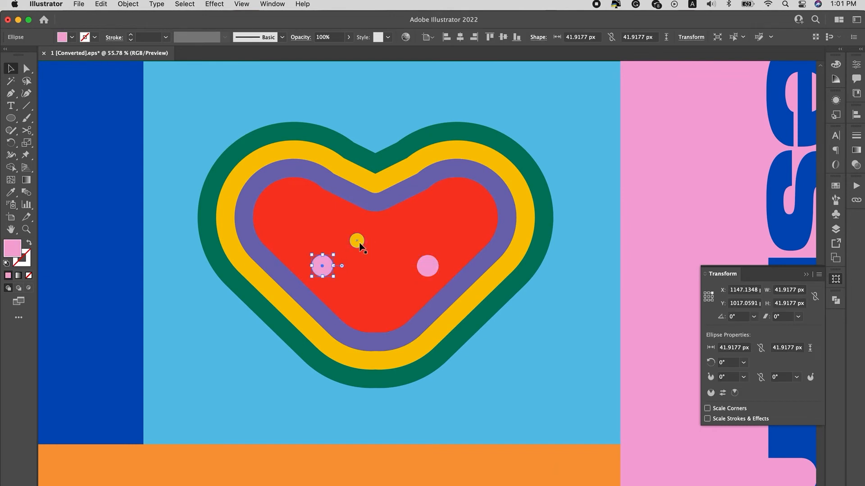
drag(359, 243, 393, 242)
click(531, 367)
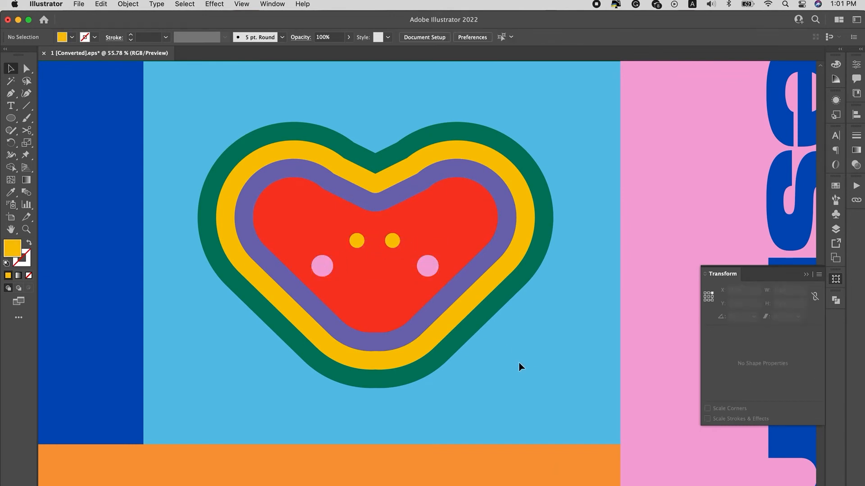
- Draw a curved smile about 49 px wide centred below the eyes with the Pen tool
key(p)
drag(366, 288, 395, 259)
key(v)
drag(368, 293, 375, 303)
- Swap the smile's fill to a yellow 10 pt stroke with round caps and round corners
click(28, 243)
click(130, 35)
click(115, 38)
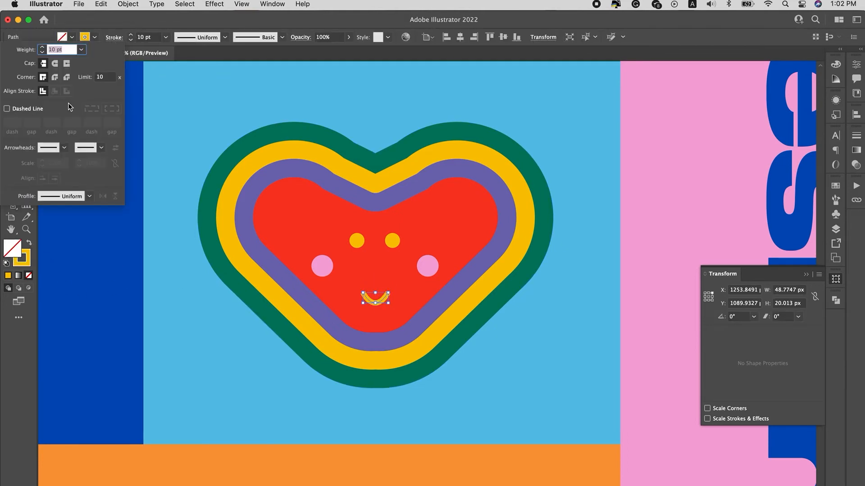
click(55, 77)
click(55, 63)
click(271, 353)
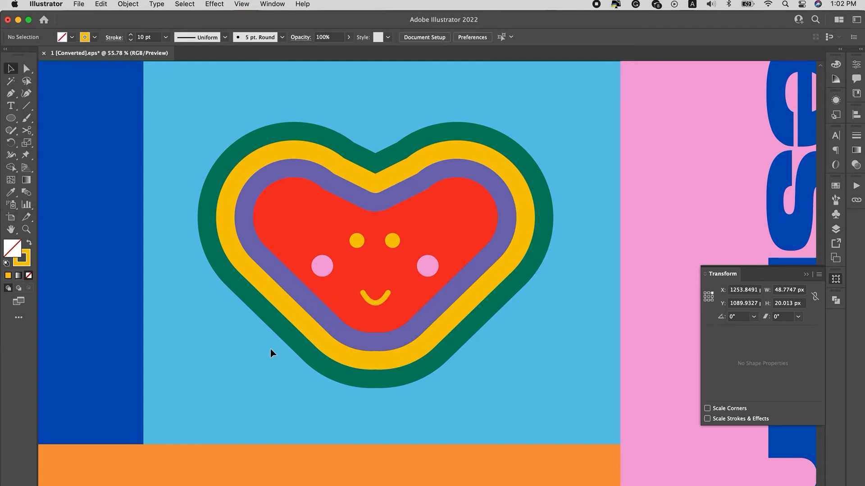
- Lower both yellow eyes level with the cheeks and expand the smile's fill and stroke into a shape
drag(393, 241, 392, 263)
drag(357, 241, 359, 261)
click(375, 303)
click(128, 4)
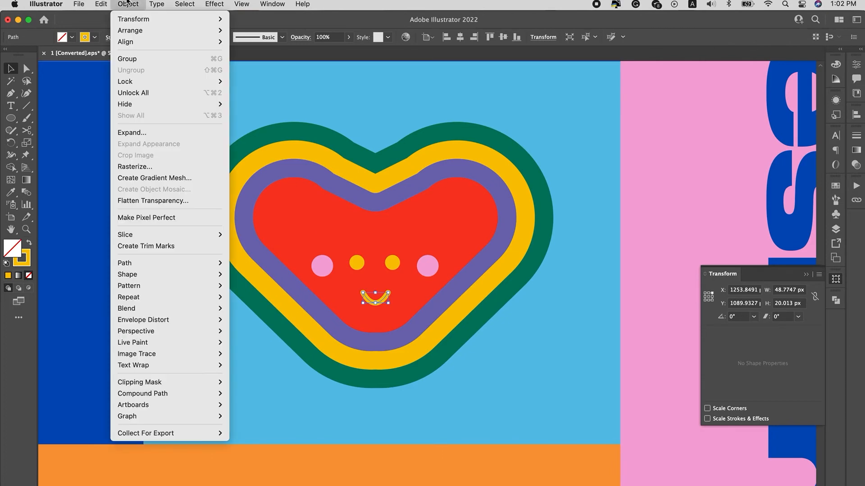
click(134, 132)
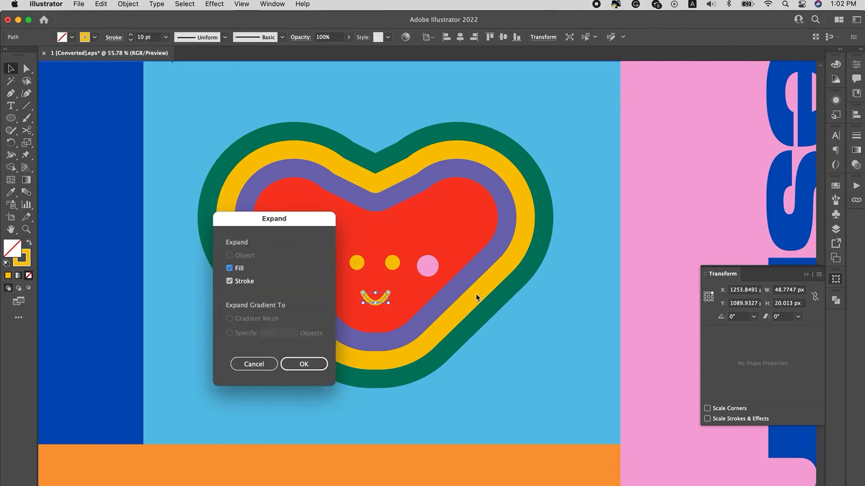
click(300, 363)
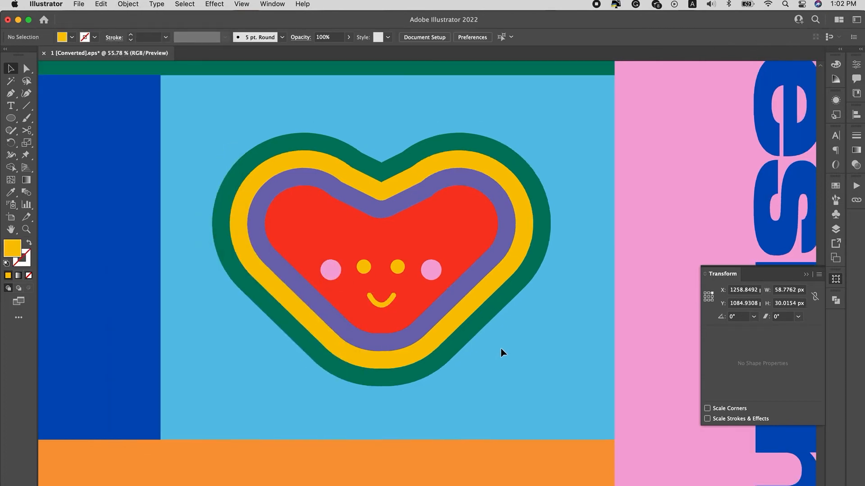
- Apply the 3D Inflate effect to the red heart and its purple, yellow and green outlines
scroll(500, 347, down, 8)
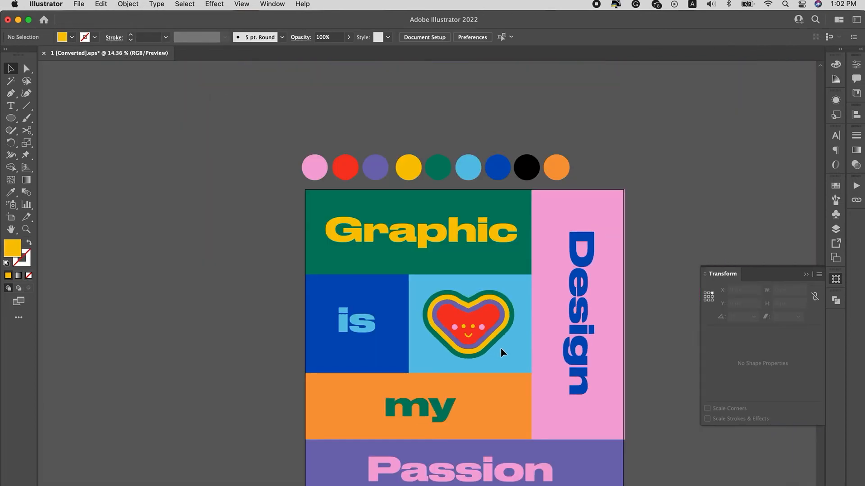
scroll(501, 347, right, 3)
scroll(501, 347, down, 1)
scroll(501, 352, down, 2)
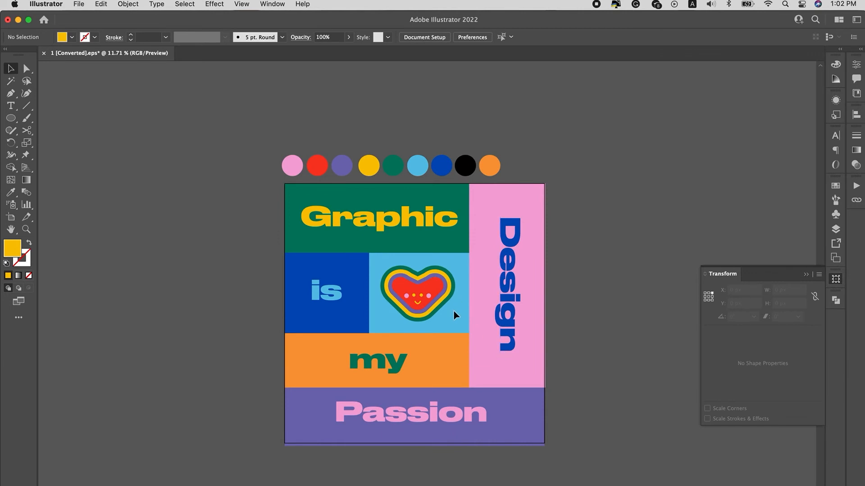
click(437, 273)
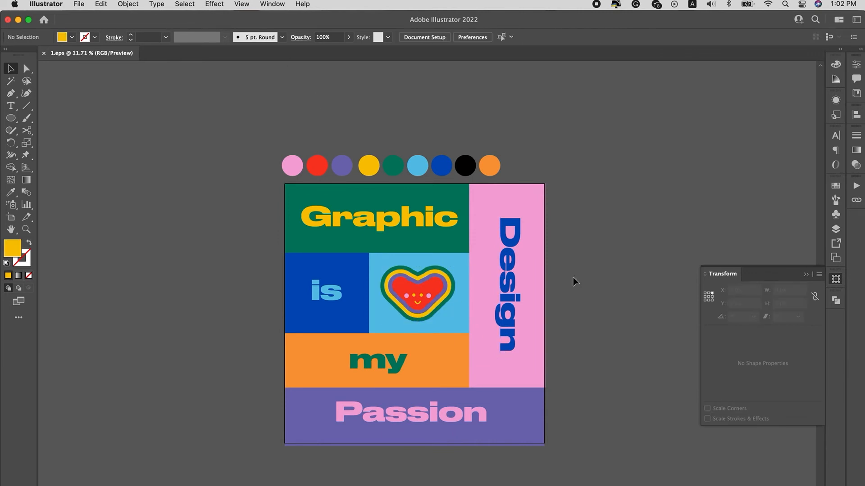
scroll(572, 277, down, 2)
click(439, 266)
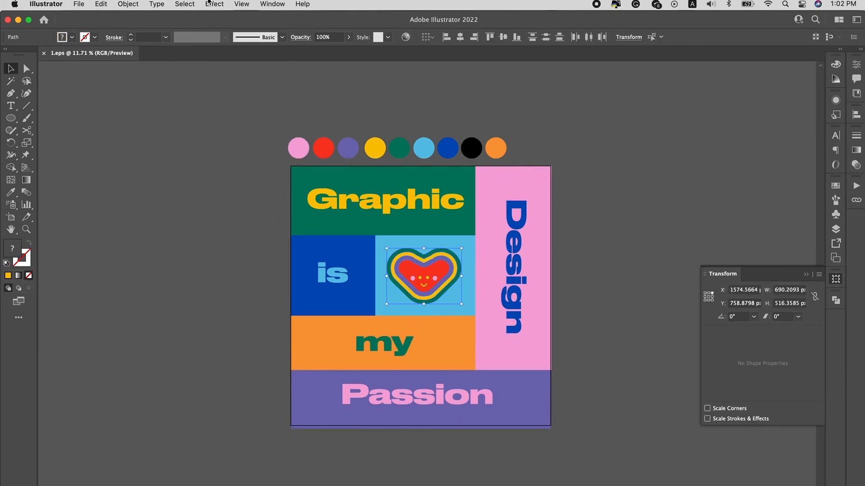
click(214, 3)
mouse_move(273, 75)
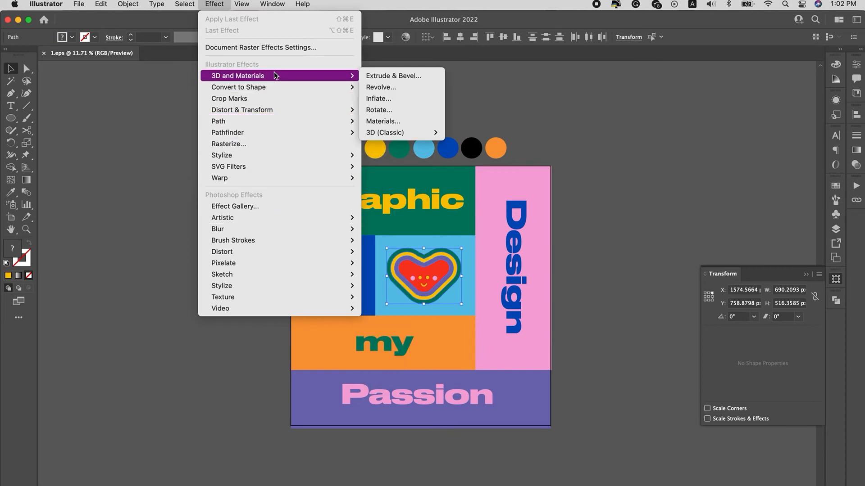
click(628, 121)
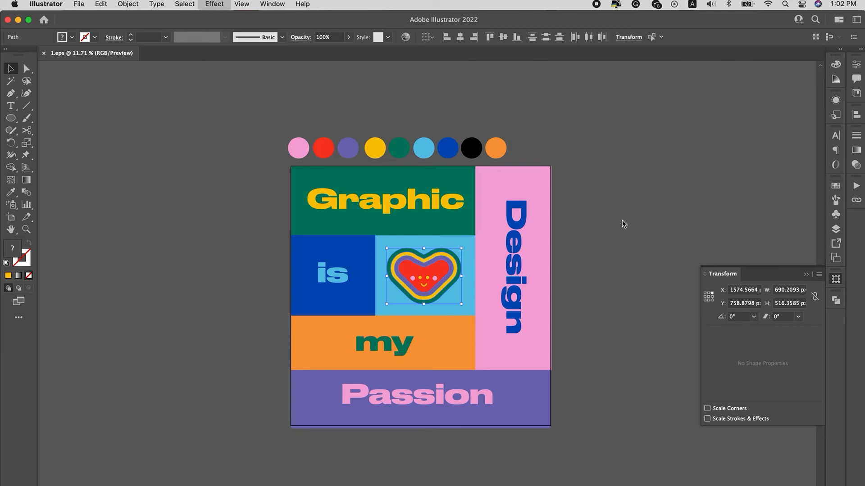
drag(190, 104, 624, 92)
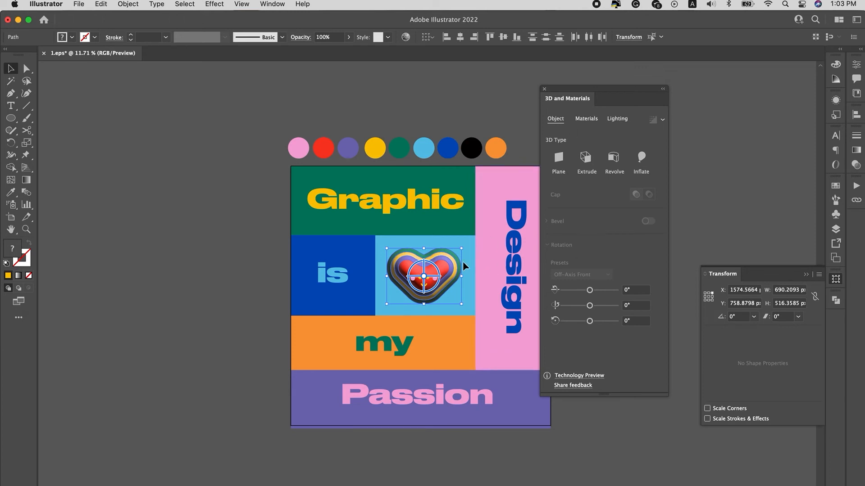
click(641, 157)
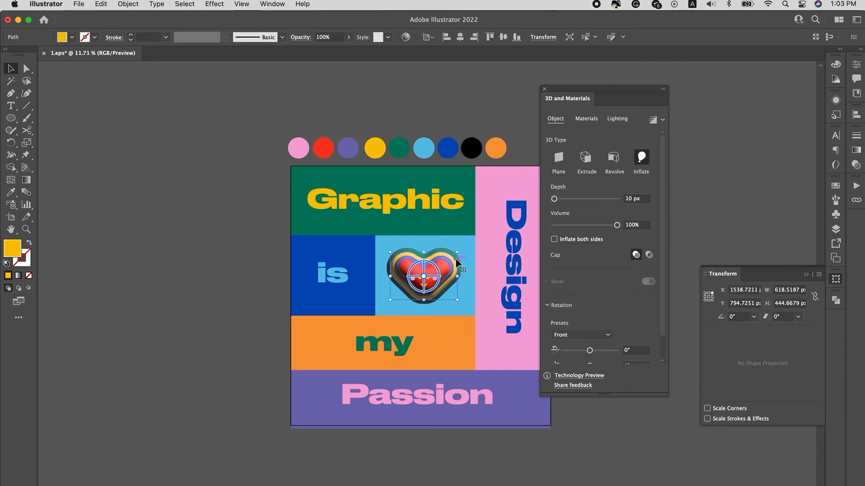
- Set the Inflate depth to 408 px for the yellow outline and 362 px for the red heart, with the red heart's volume at 62%
click(566, 199)
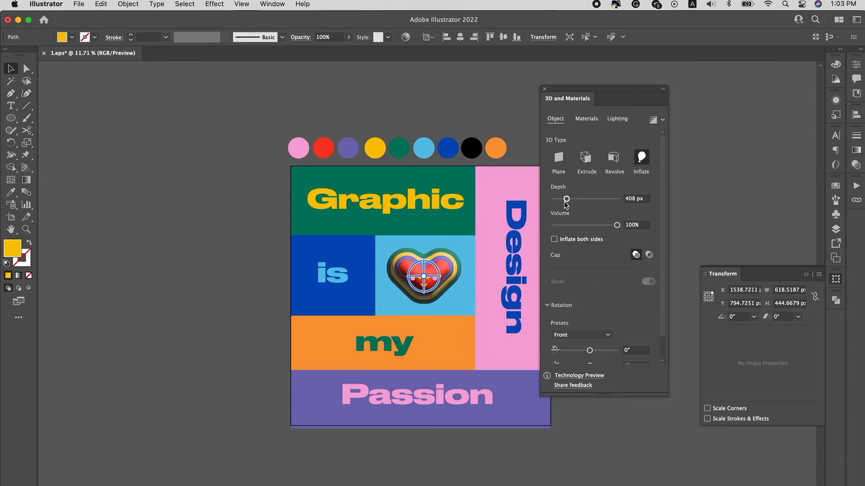
key(super+z)
key(super+z)
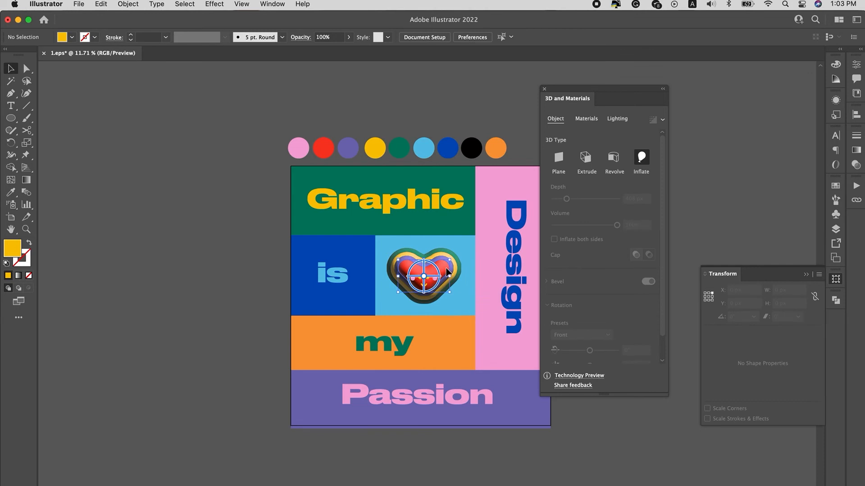
key(super+z)
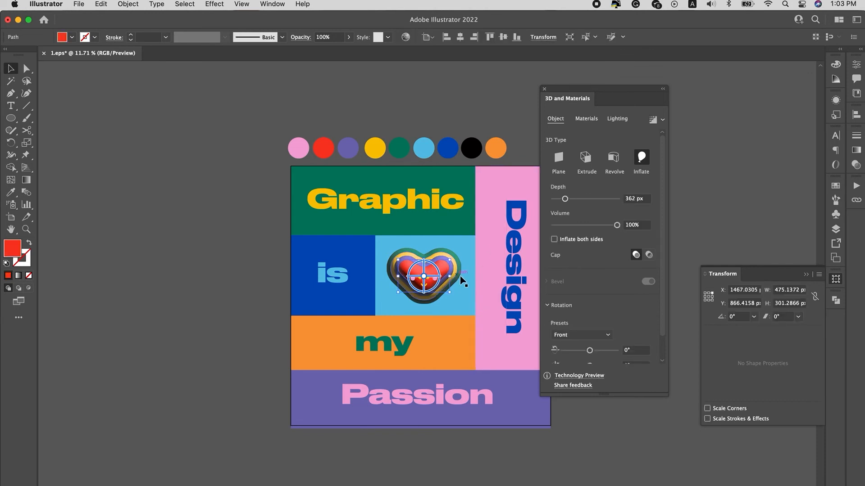
key(super+z)
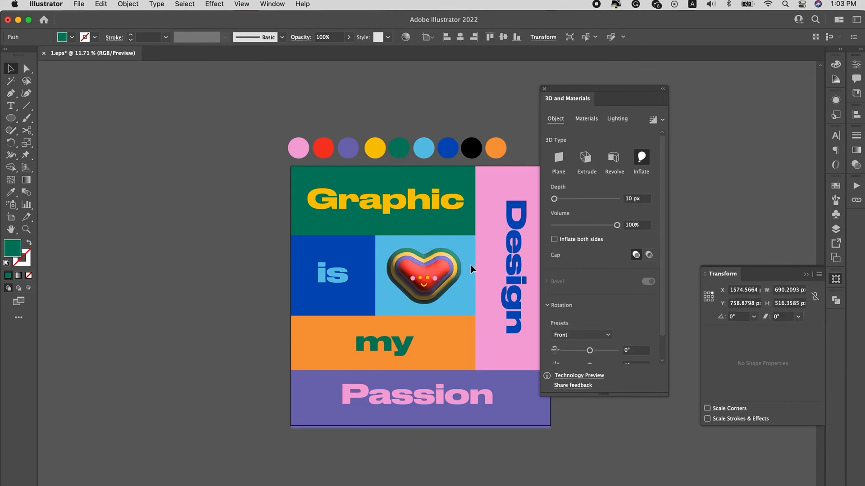
click(431, 273)
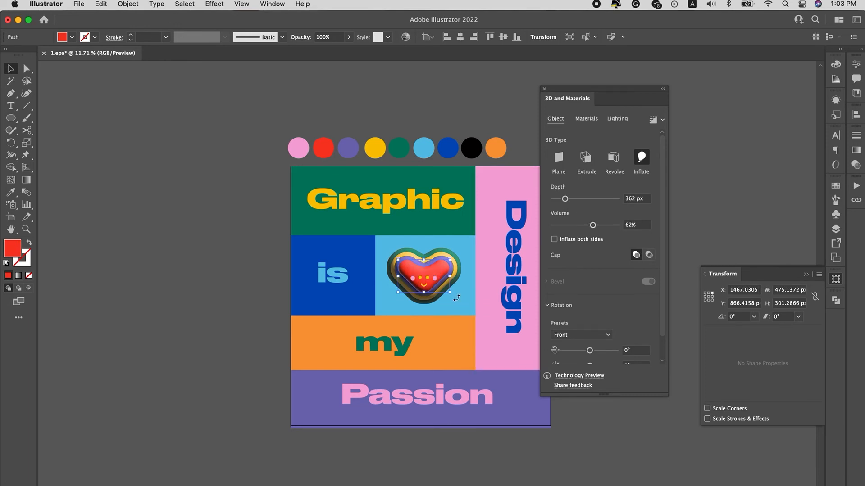
- Apply the 3D Inflate effect to both pink cheeks
click(435, 279)
shift+click(413, 280)
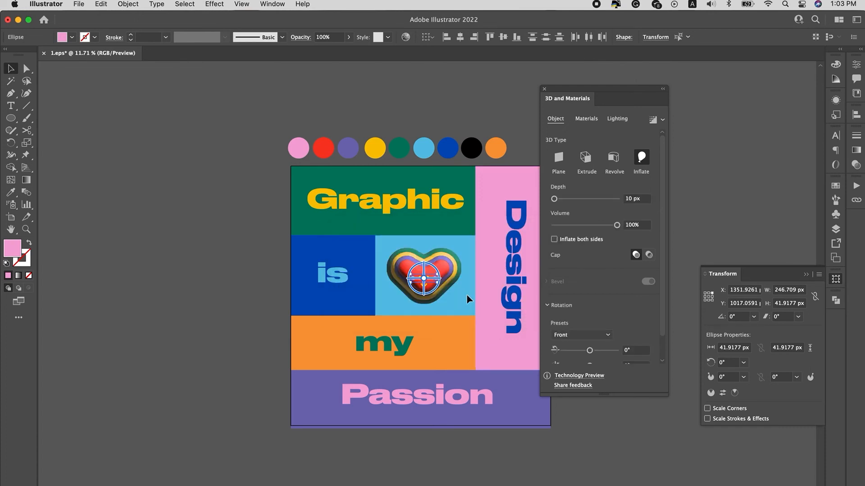
click(467, 295)
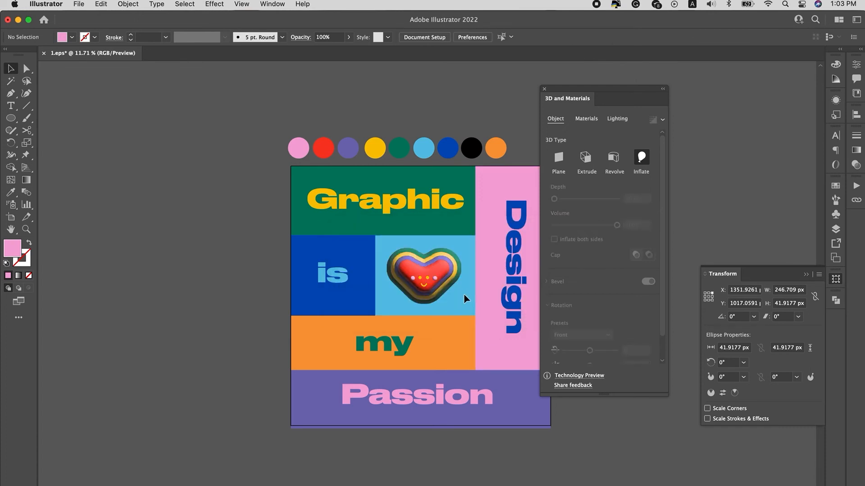
- Apply the 3D Inflate effect to the two yellow eyes and the smile together
scroll(452, 291, up, 4)
scroll(452, 290, up, 6)
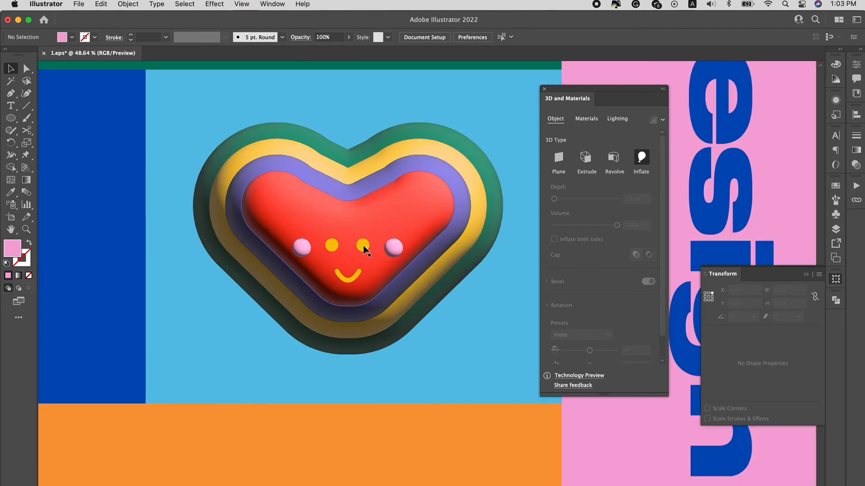
click(333, 251)
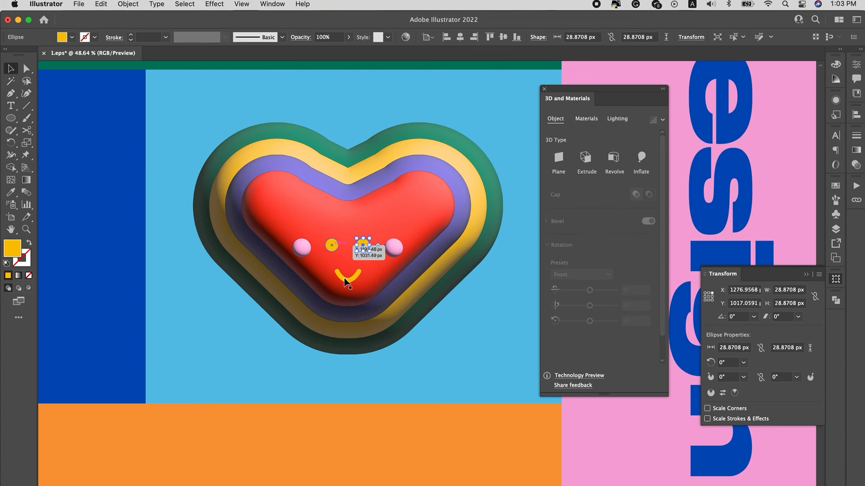
shift+click(332, 245)
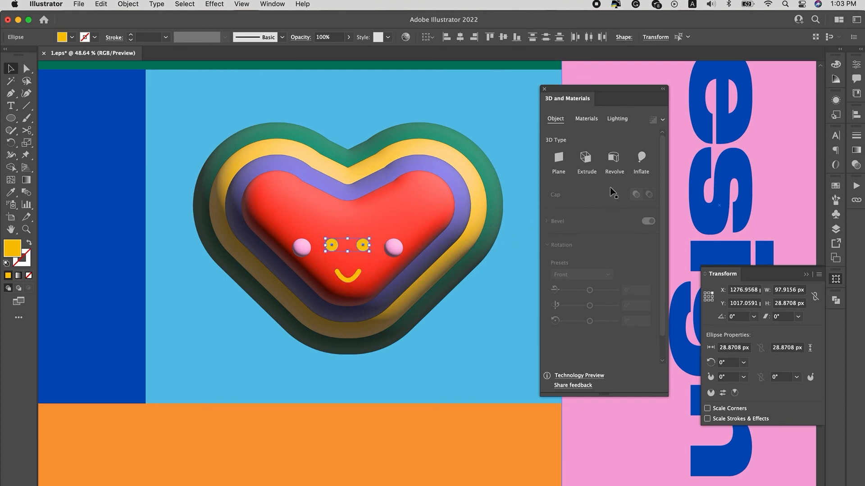
click(641, 156)
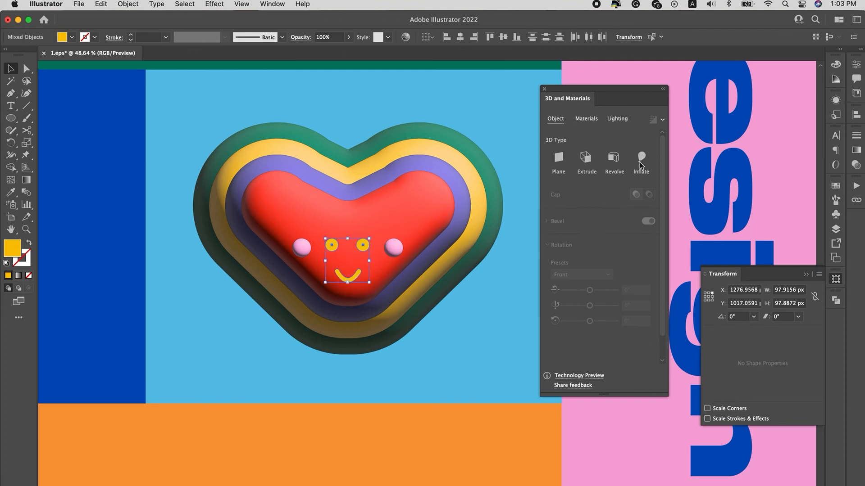
click(428, 331)
- Increase the Inflate depth of the heart's green outer outline
scroll(428, 331, down, 5)
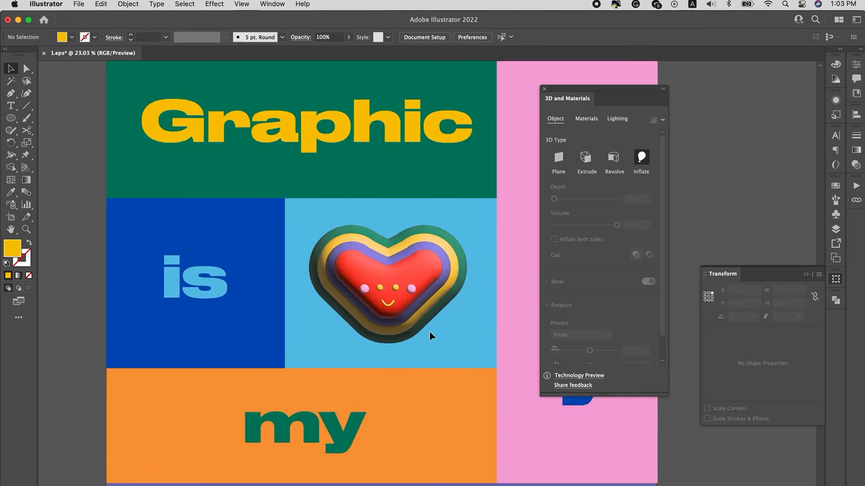
scroll(430, 331, down, 4)
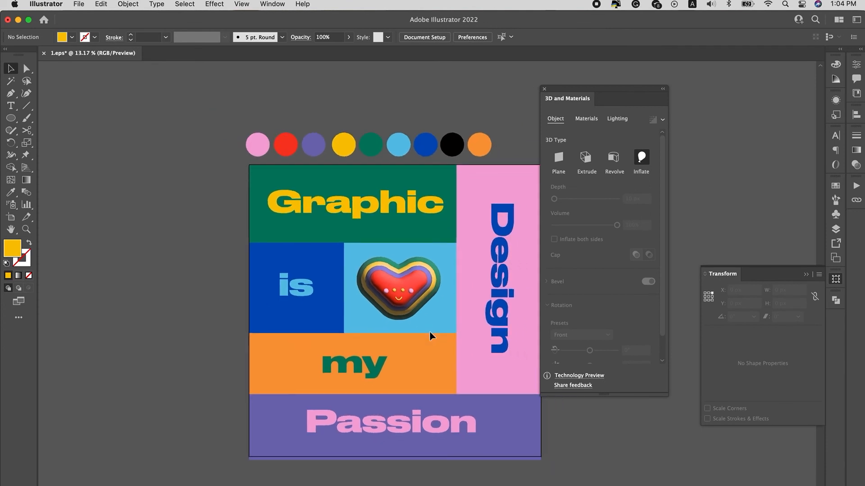
scroll(429, 335, down, 2)
click(418, 249)
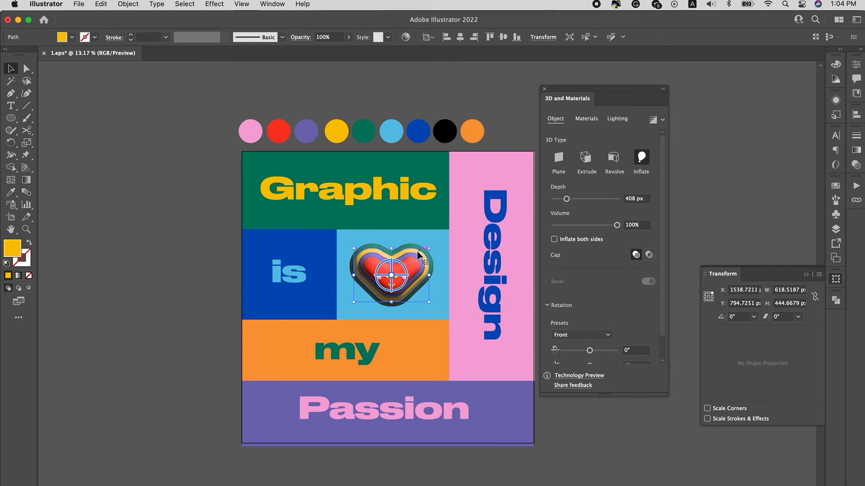
click(414, 245)
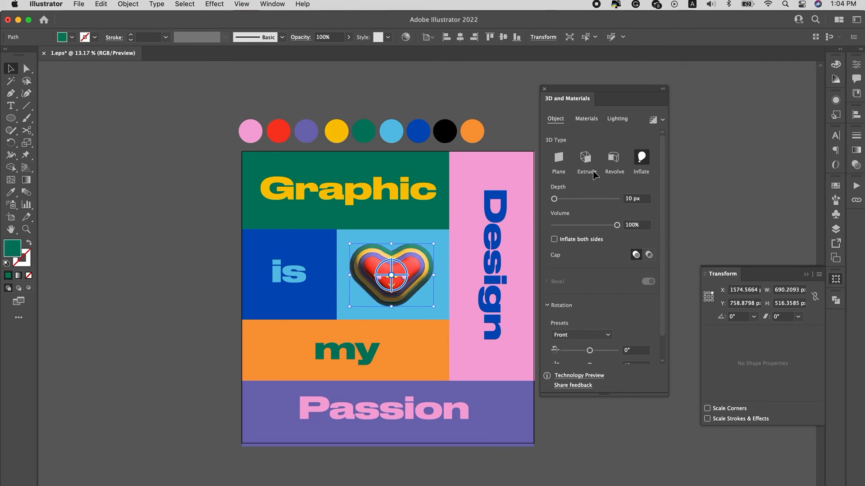
click(568, 199)
click(576, 420)
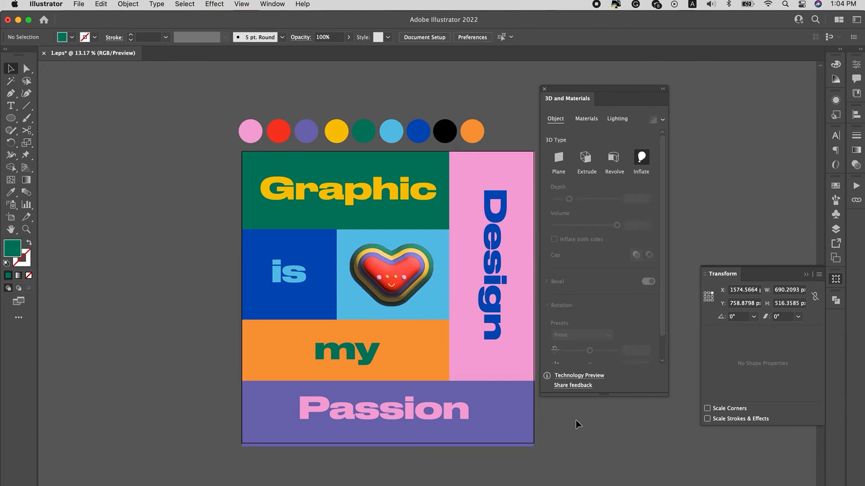
scroll(488, 361, down, 3)
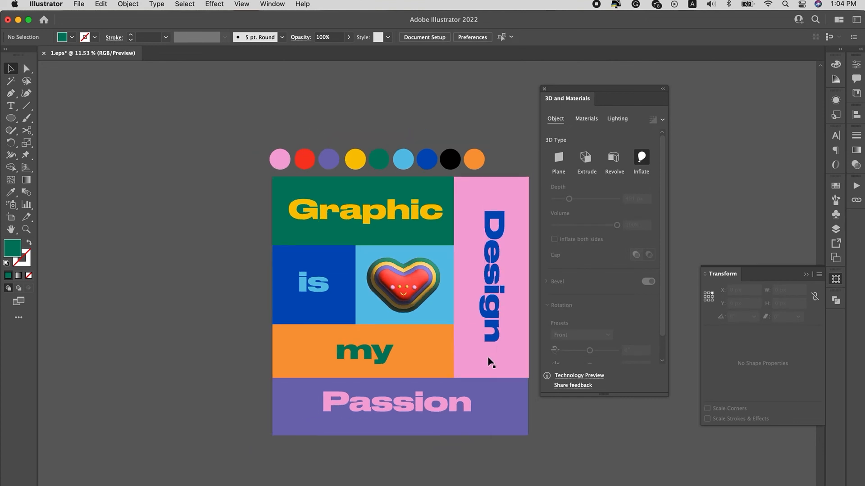
scroll(488, 361, down, 2)
scroll(514, 435, left, 2)
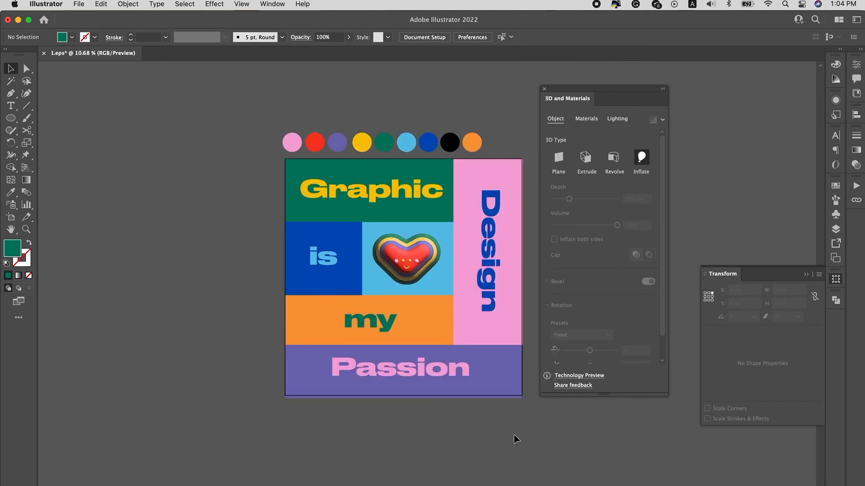